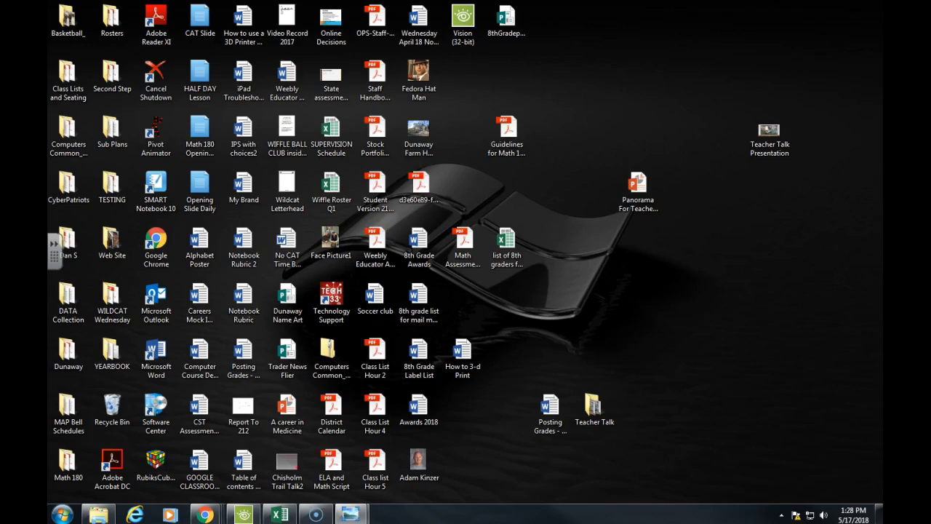
Step: Compare the original dog picture with the edited dog picture side by side in Windows Photo Viewer
drag(880, 55, 385, 58)
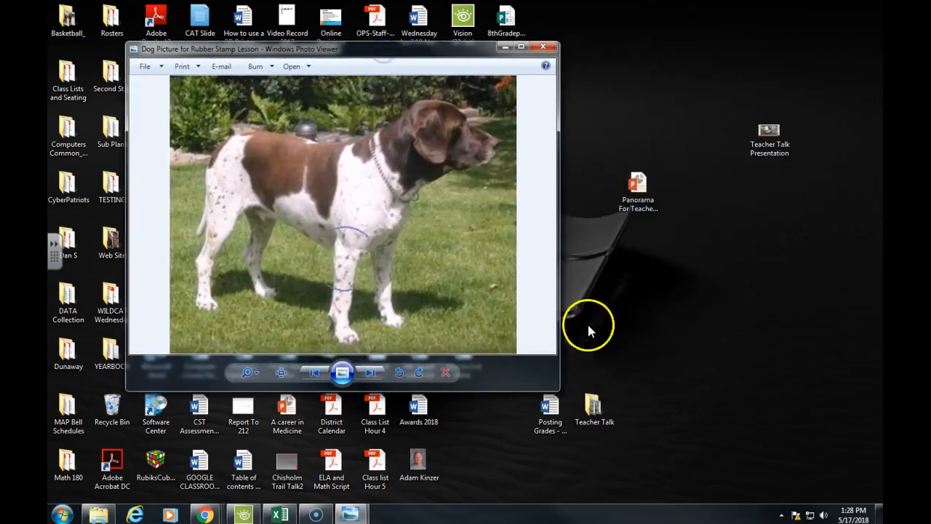
drag(559, 390, 713, 484)
drag(541, 51, 500, 27)
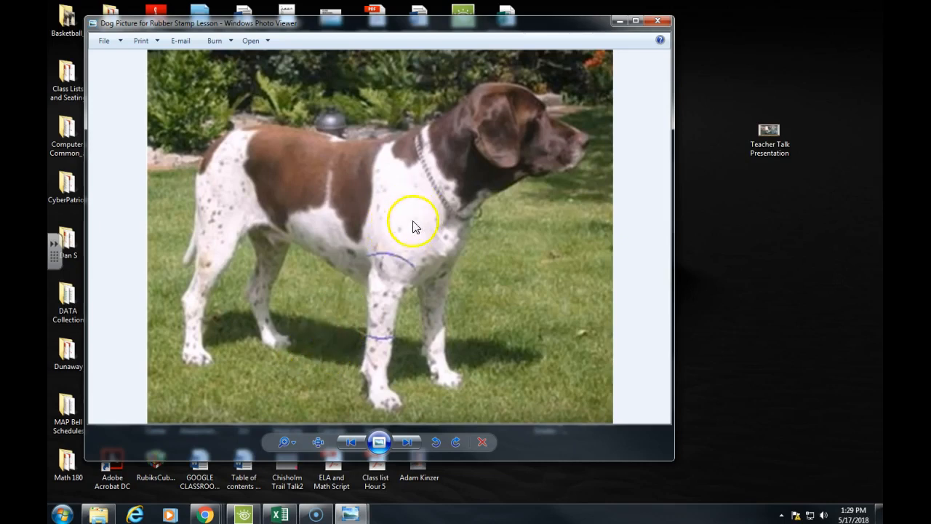
drag(514, 27, 417, 26)
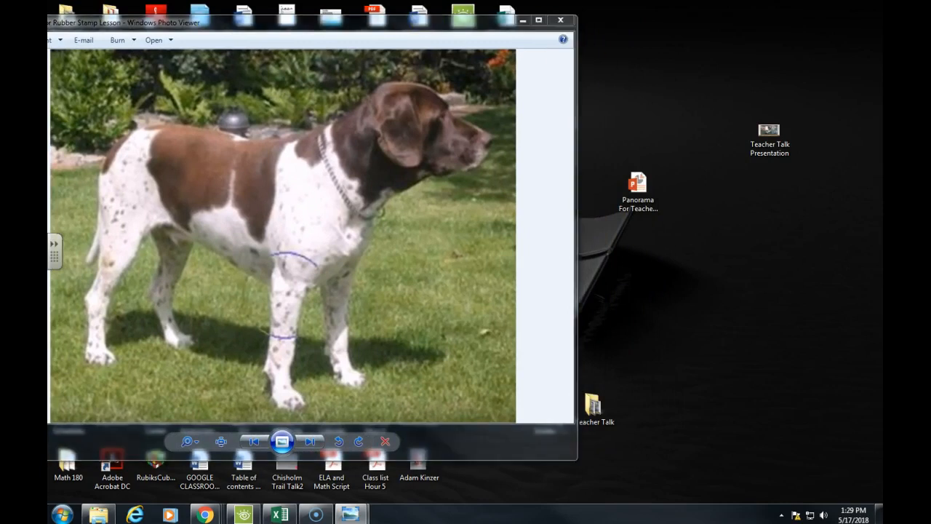
drag(927, 63, 671, 75)
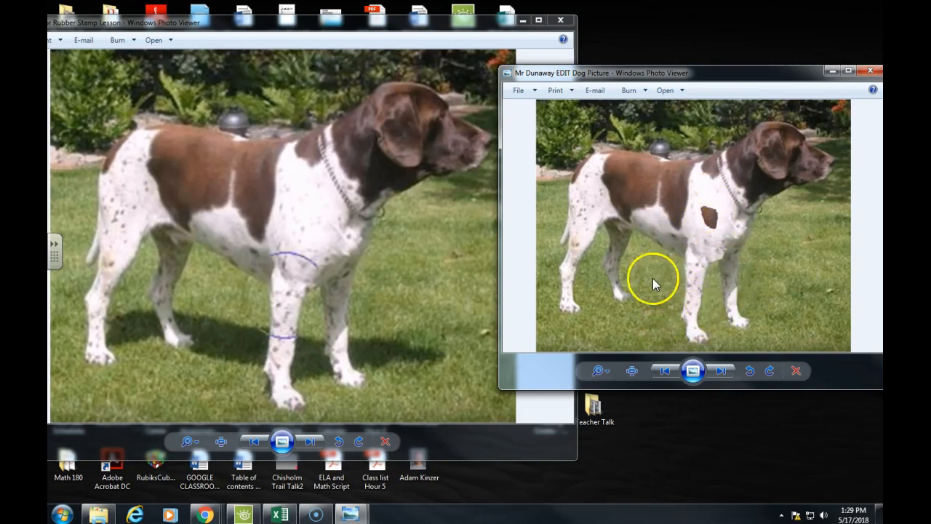
click(715, 78)
drag(714, 73, 930, 74)
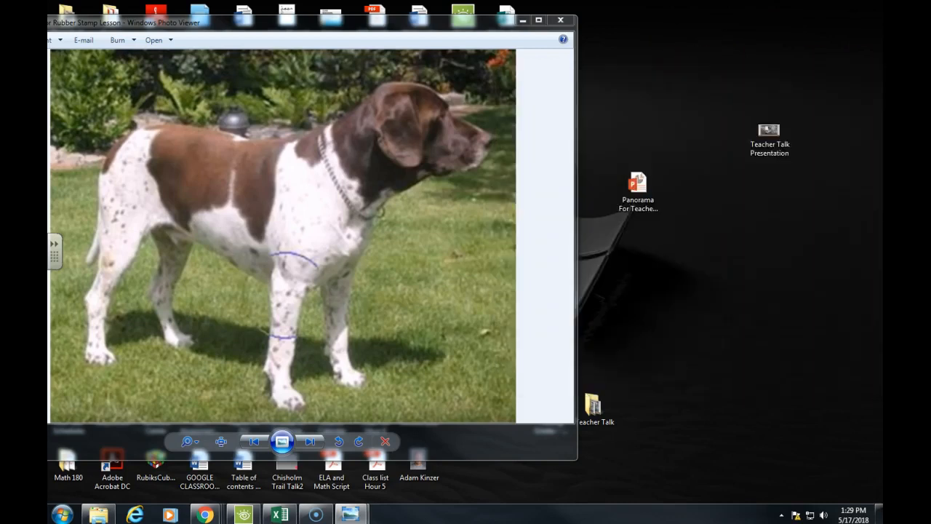
drag(407, 25, 930, 70)
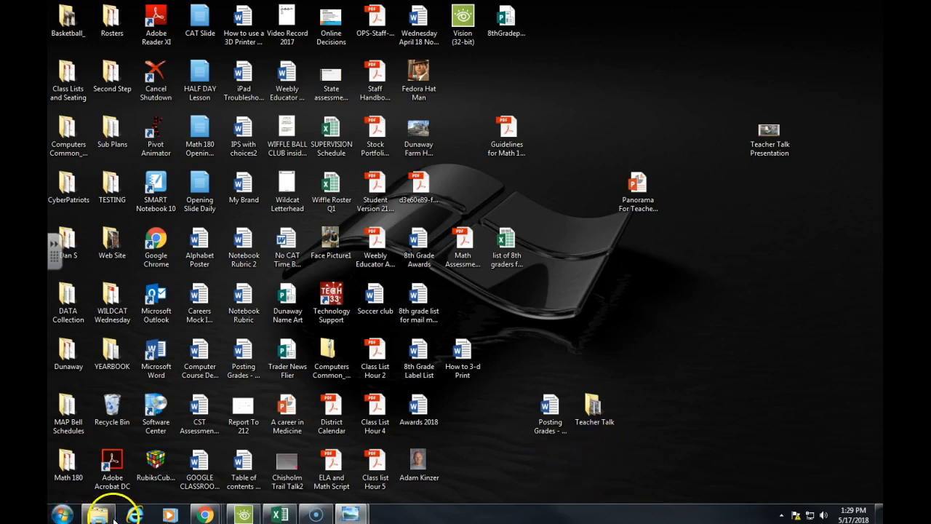
Step: Launch Adobe Fireworks CS6
click(61, 516)
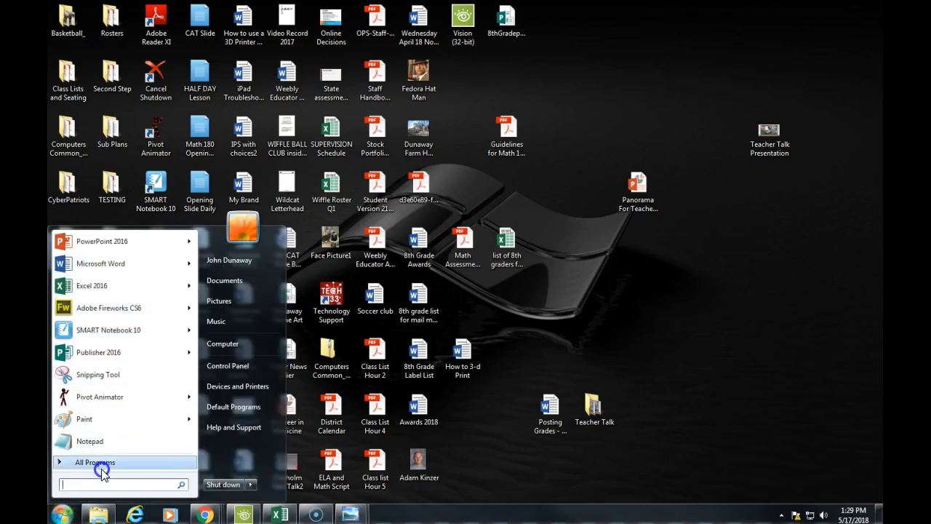
click(660, 327)
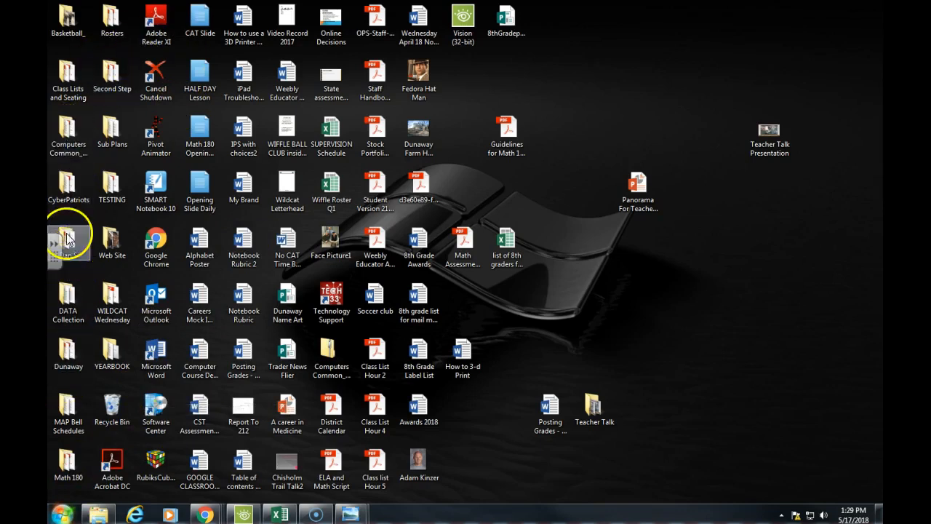
click(62, 513)
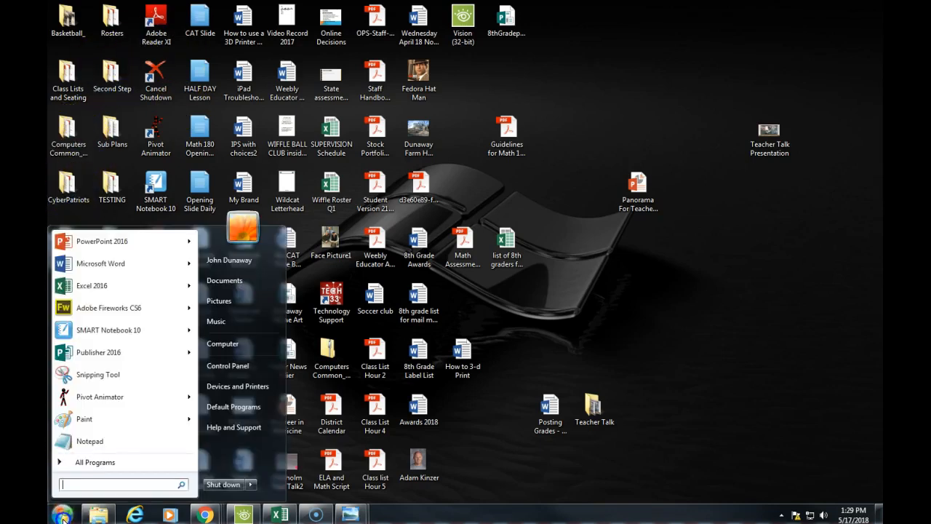
mouse_move(66, 311)
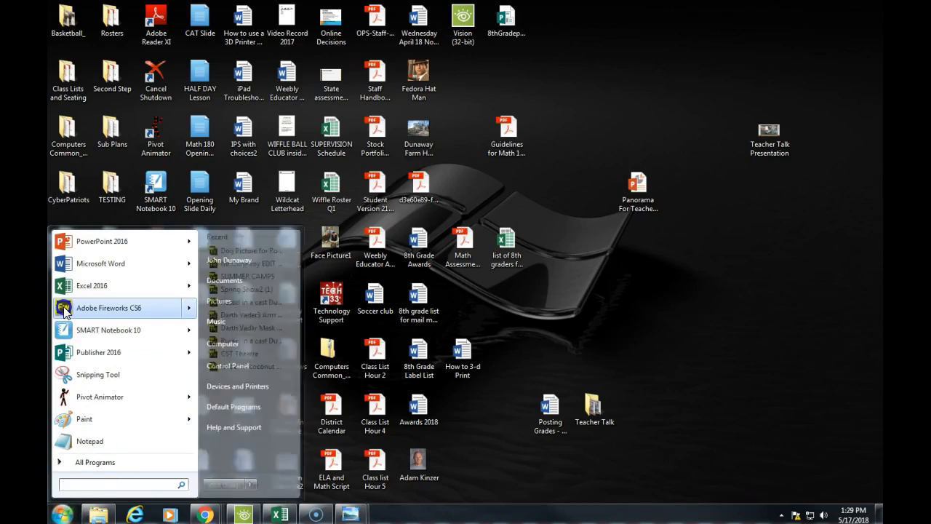
click(108, 309)
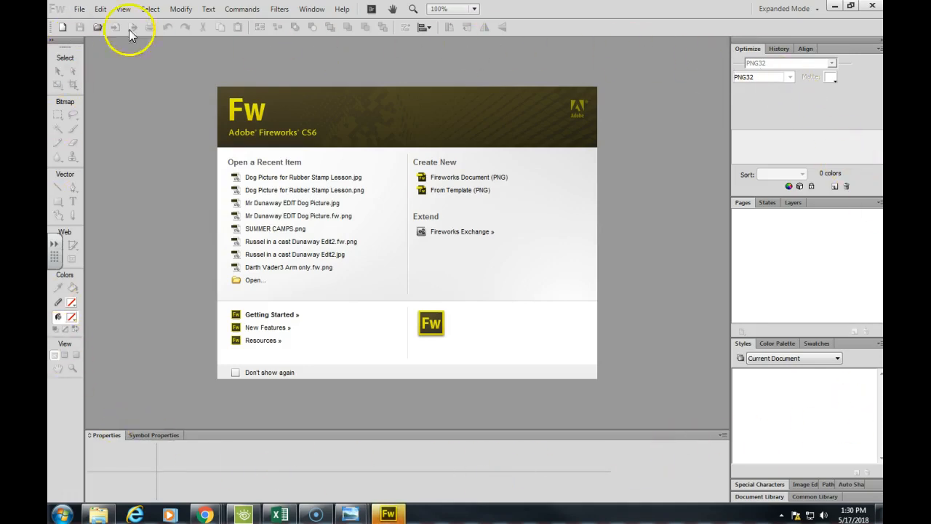
Step: Open the "Dog Picture for Fireworks lesson" PNG from DocShare (O:), in the images folder under CST and Computer 6
click(79, 10)
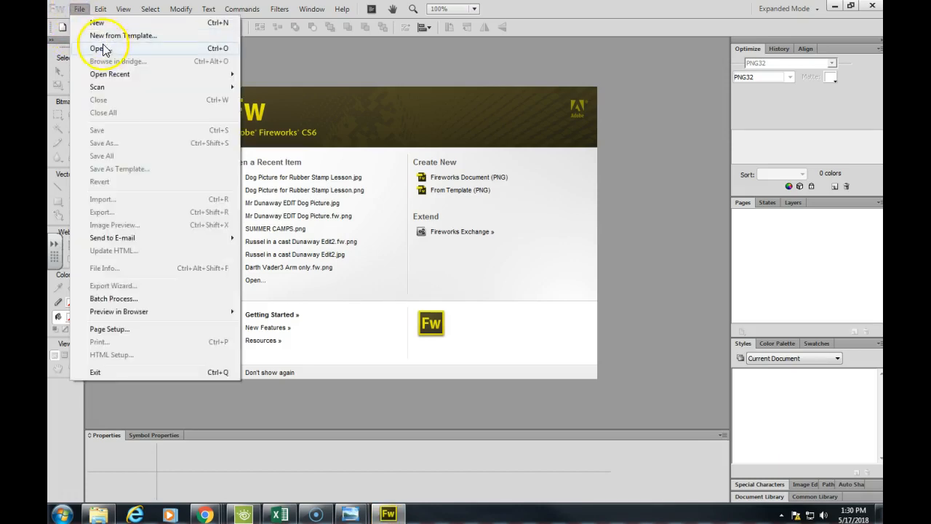
click(102, 48)
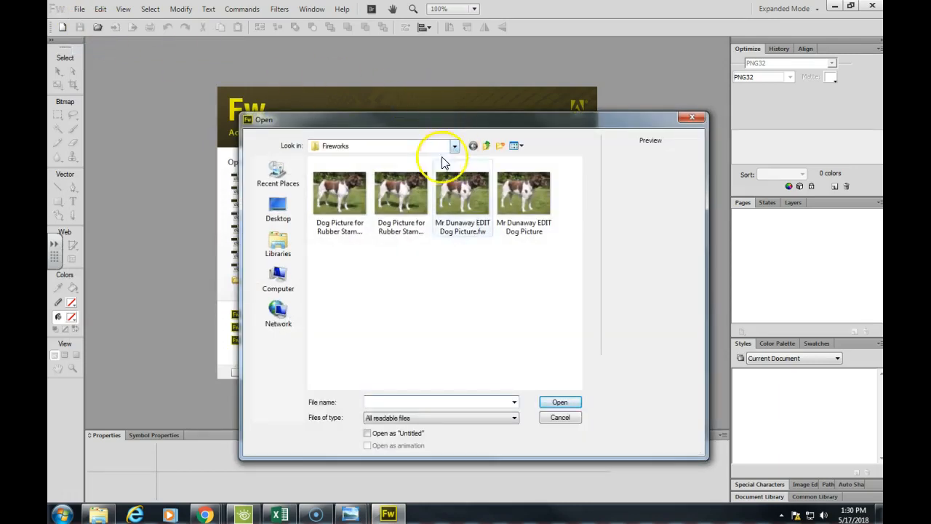
click(277, 279)
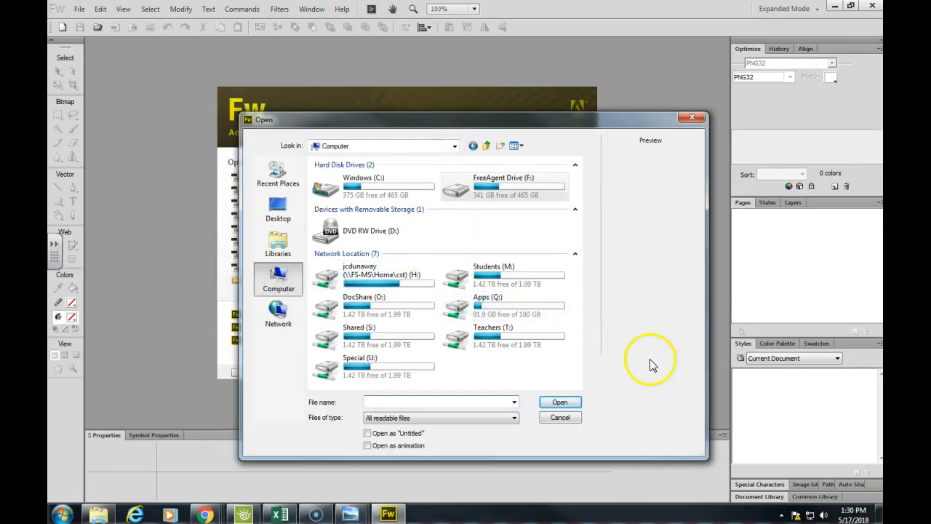
double_click(392, 304)
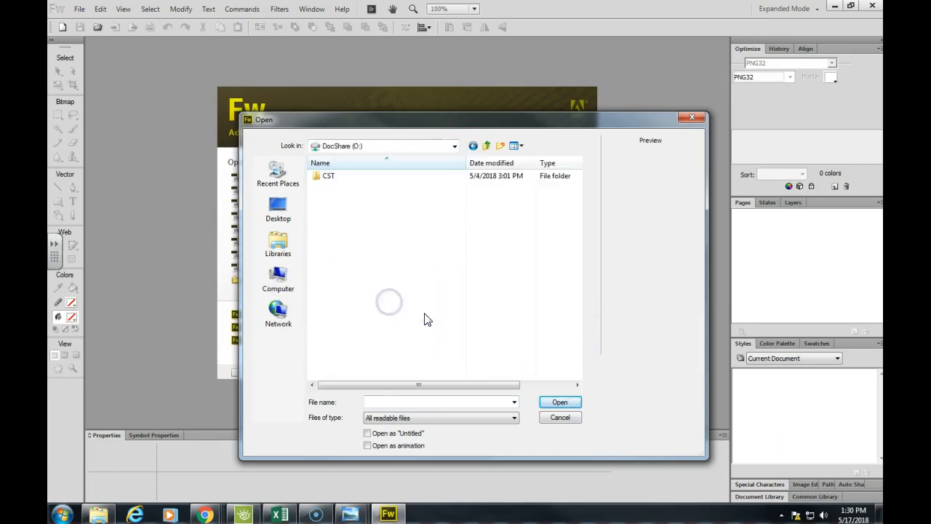
double_click(349, 178)
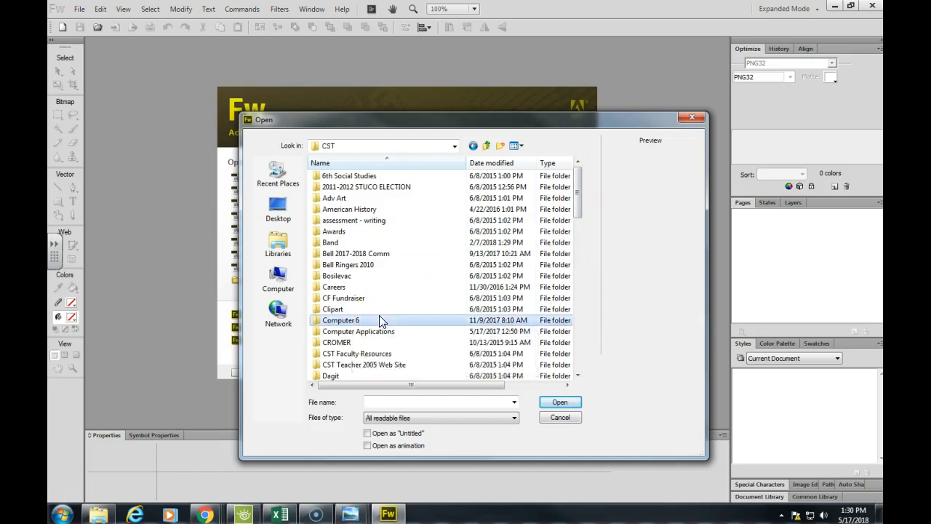
double_click(380, 322)
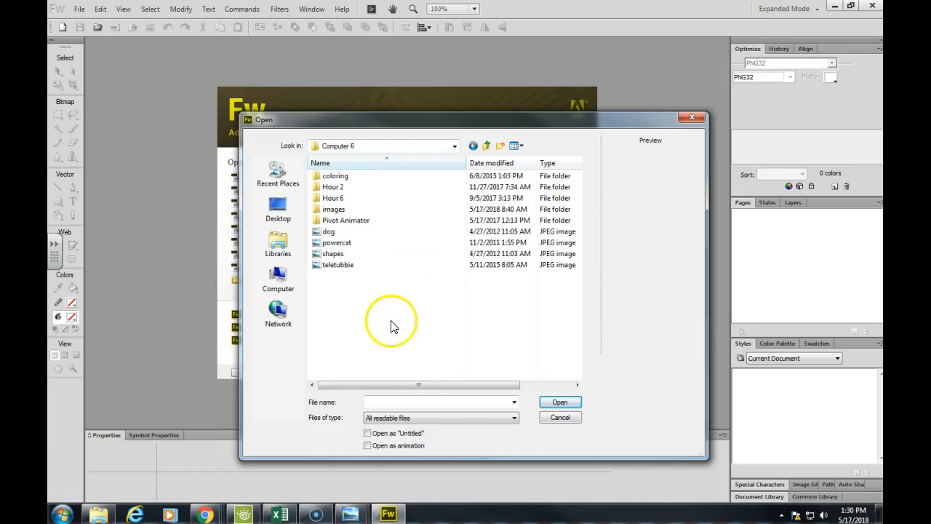
double_click(336, 209)
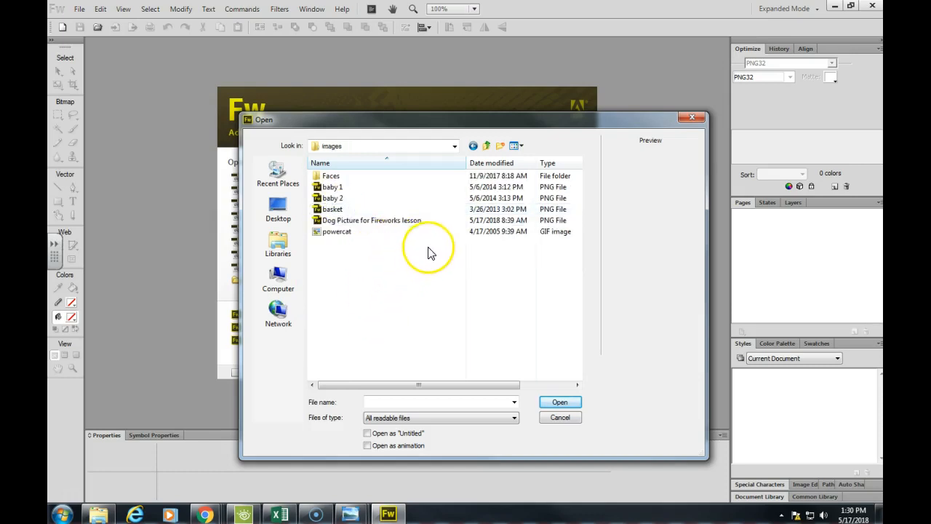
click(455, 147)
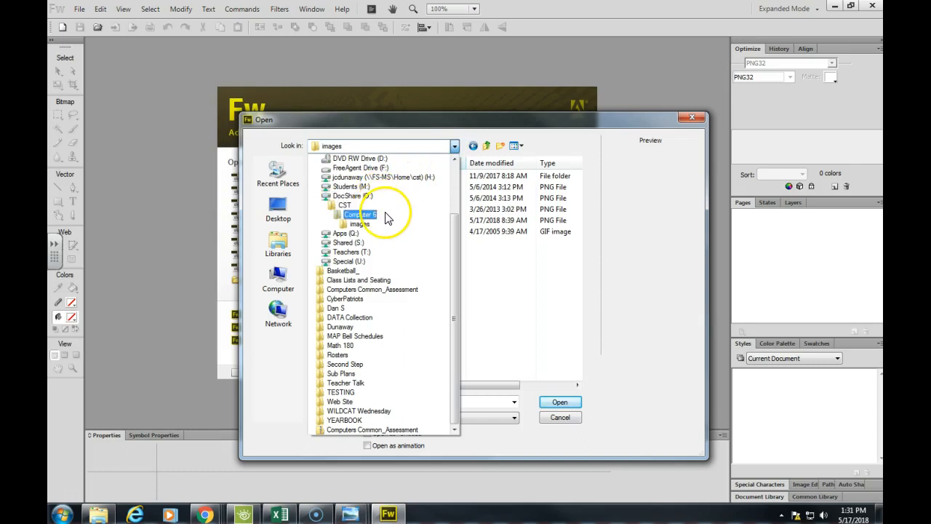
click(530, 281)
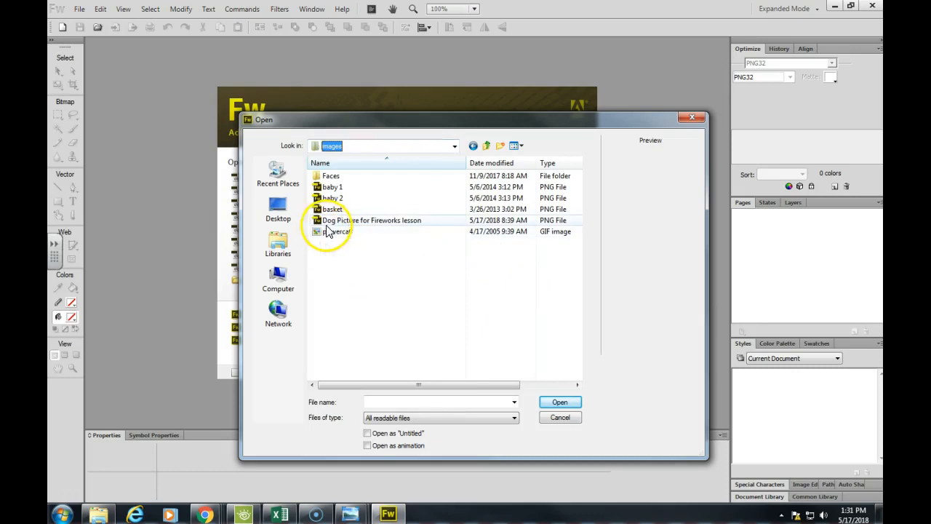
double_click(389, 221)
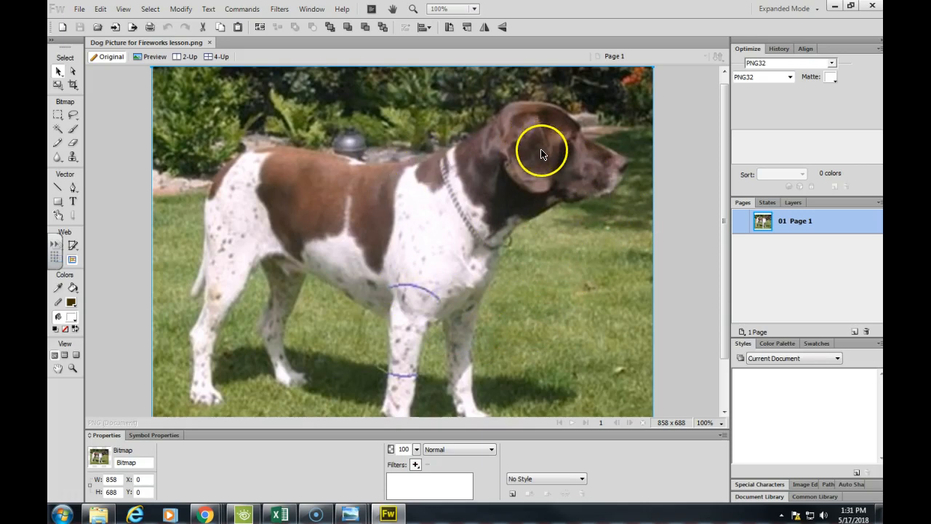
Step: Save the picture to the Desktop as a Fireworks PNG, named with the author's surname in capitals followed by "Dog Edit"
click(79, 10)
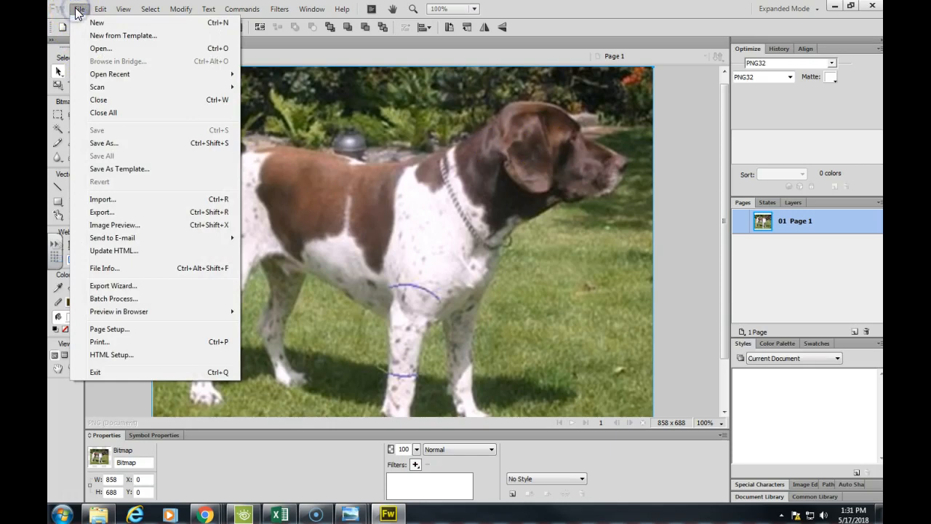
click(134, 144)
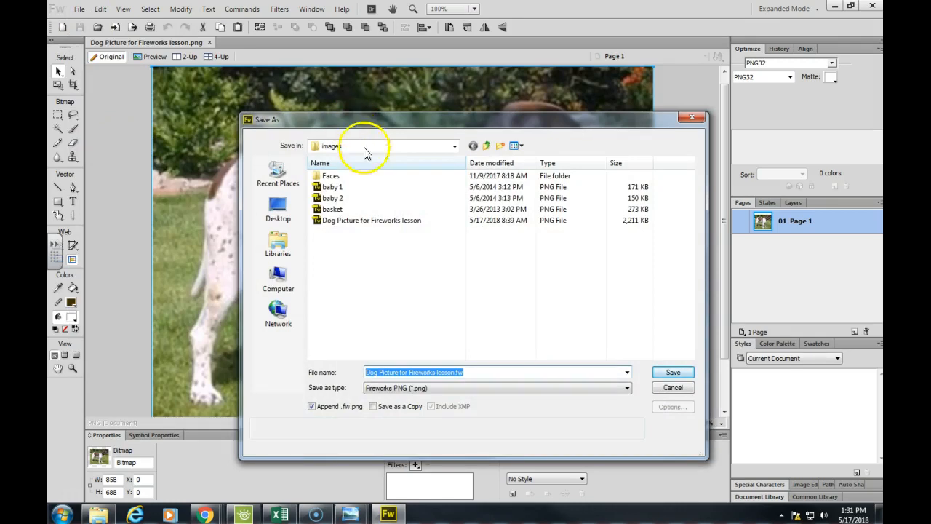
click(278, 282)
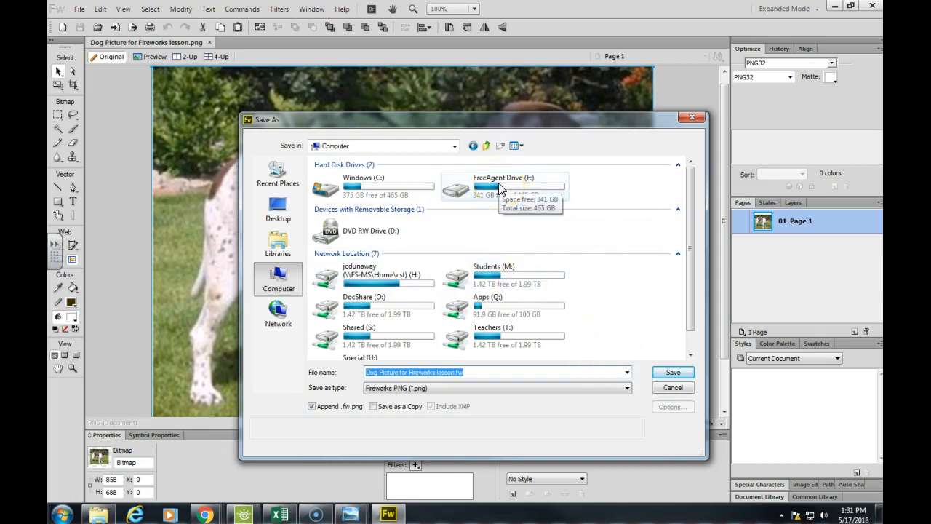
click(273, 211)
click(424, 374)
drag(464, 373, 326, 372)
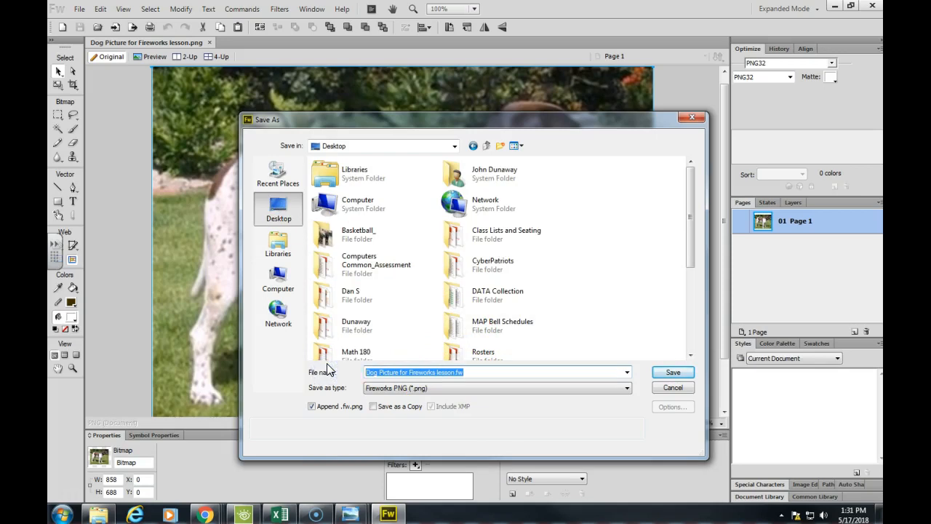
text(DUNA)
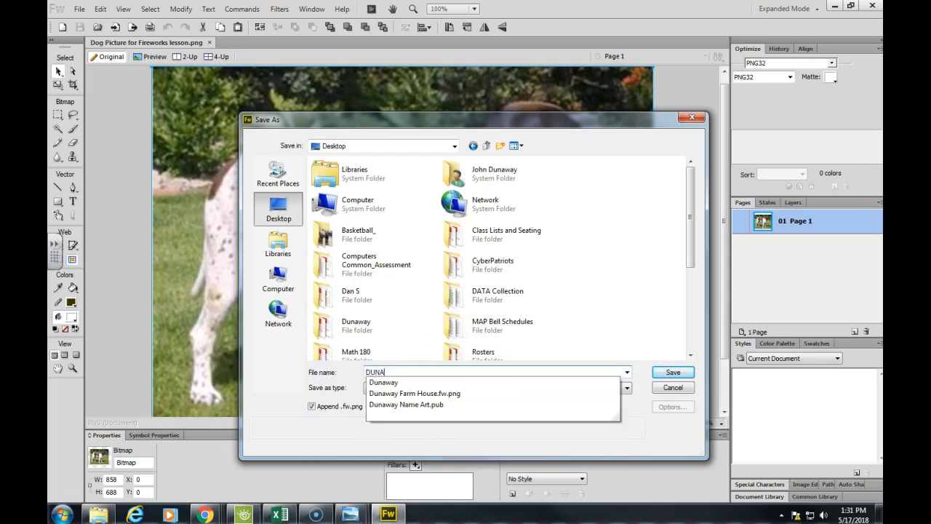
text(WAY Dog Edit)
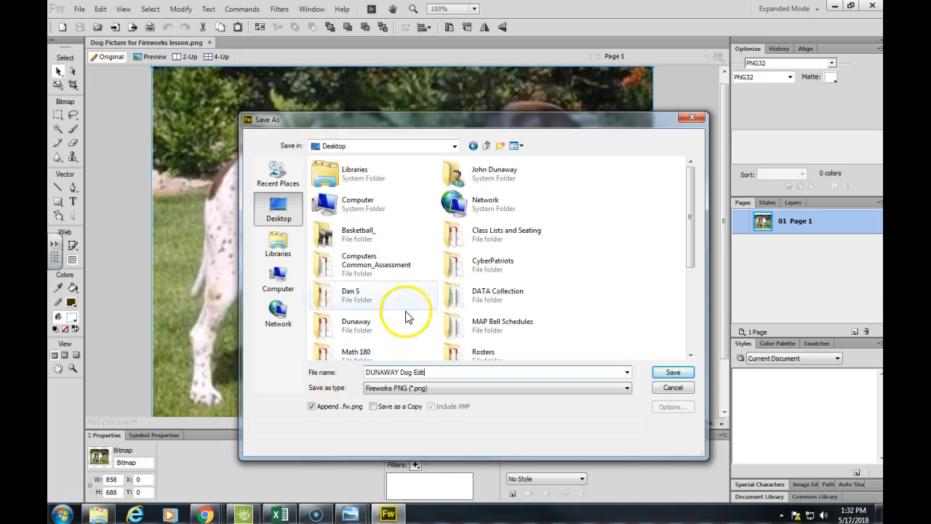
click(673, 372)
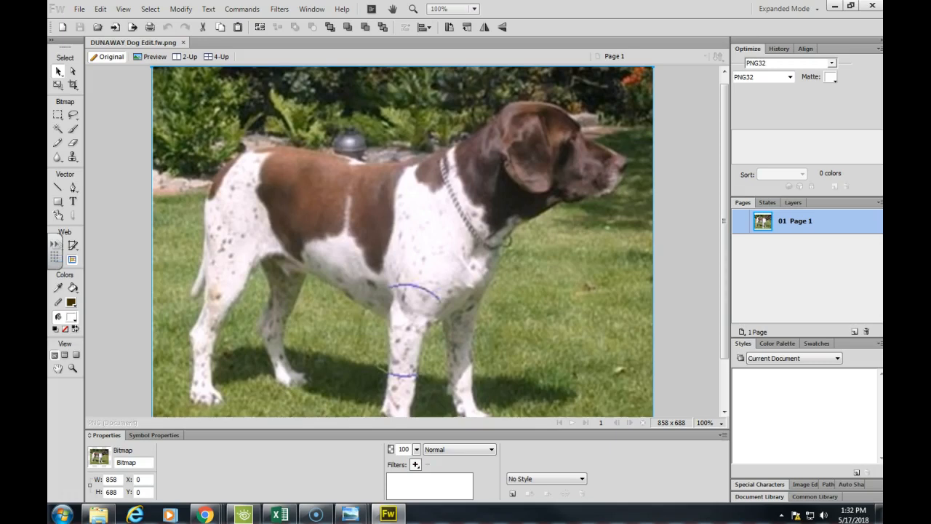
Step: Examine the dog picture at zoom levels from 25% up to 300%, finishing on the blue line across the chest
key(ctrl+minus)
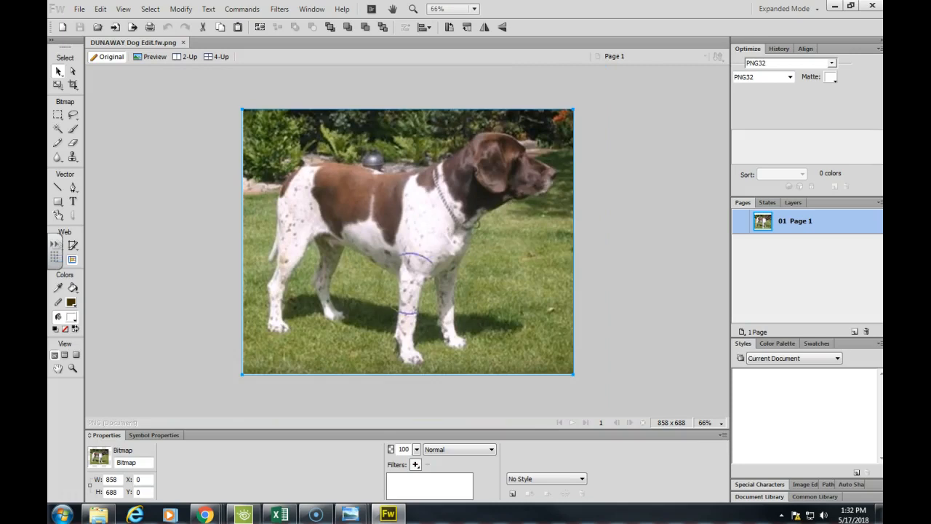
key(ctrl+minus)
key(ctrl+minus)
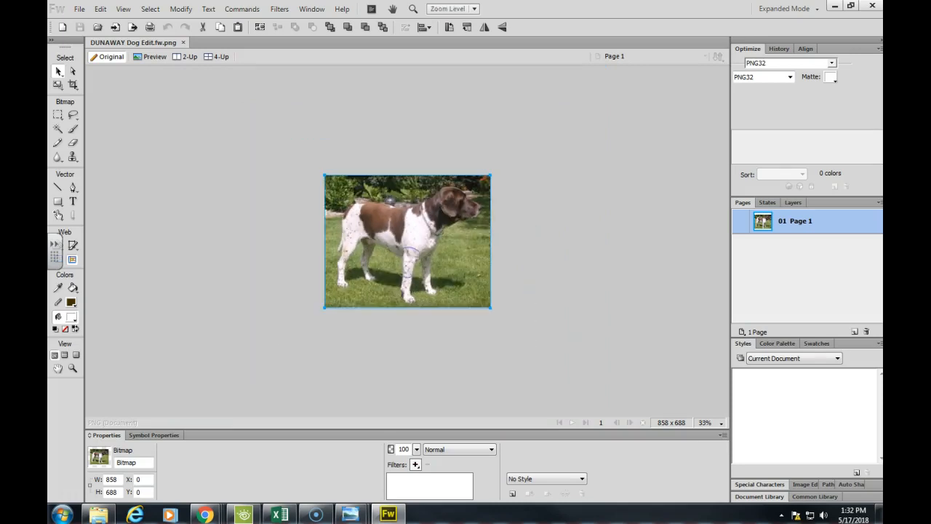
key(ctrl+minus)
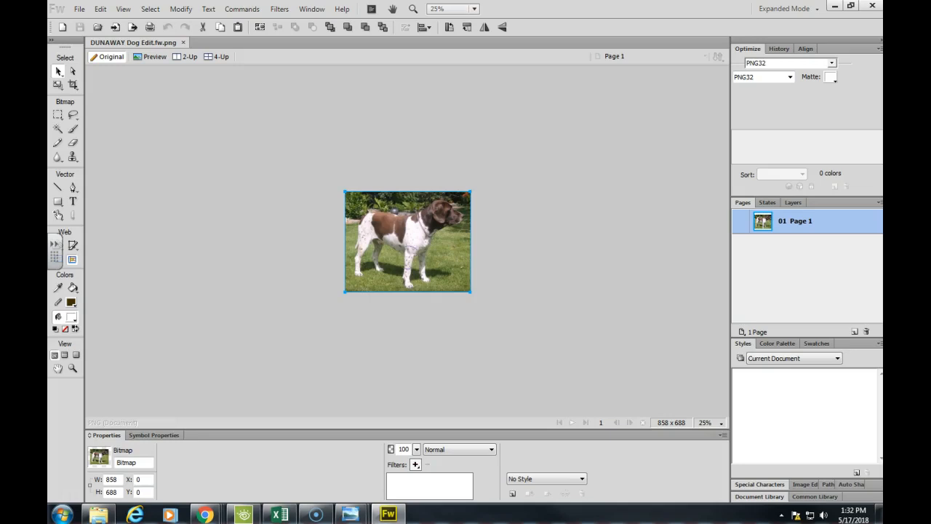
key(ctrl+equal)
key(ctrl+equal)
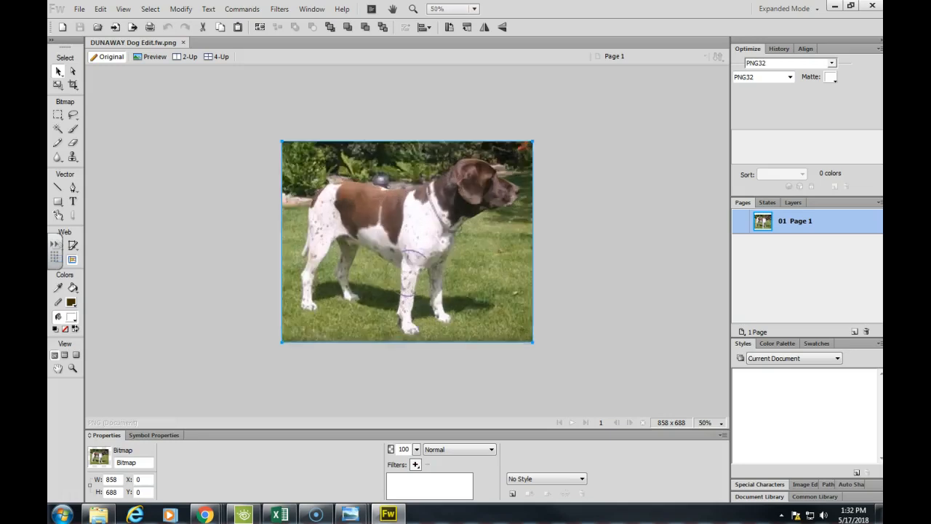
key(ctrl+equal)
key(ctrl+equal)
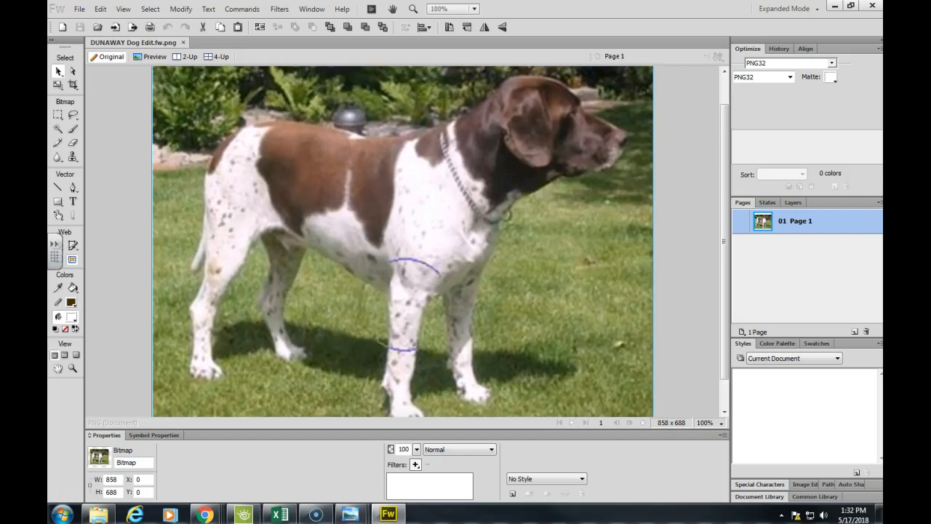
key(ctrl+equal)
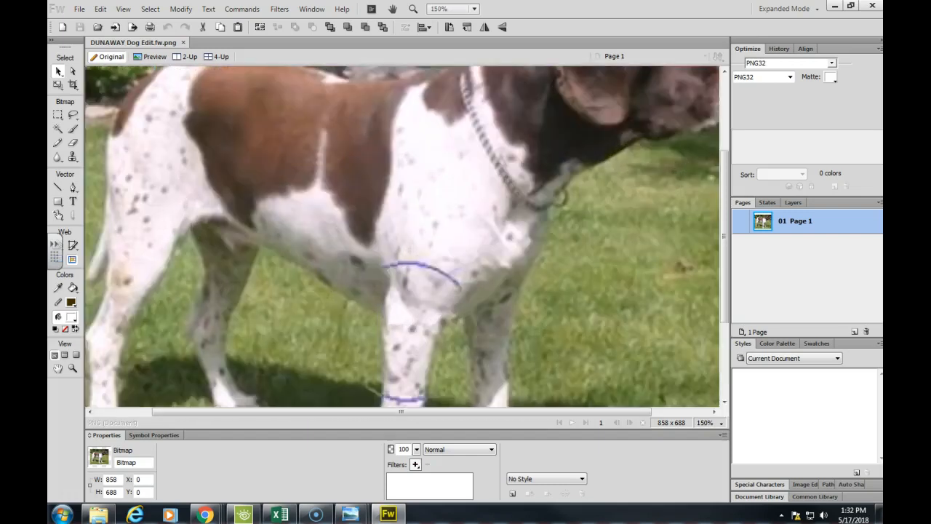
key(ctrl+equal)
key(ctrl+equal)
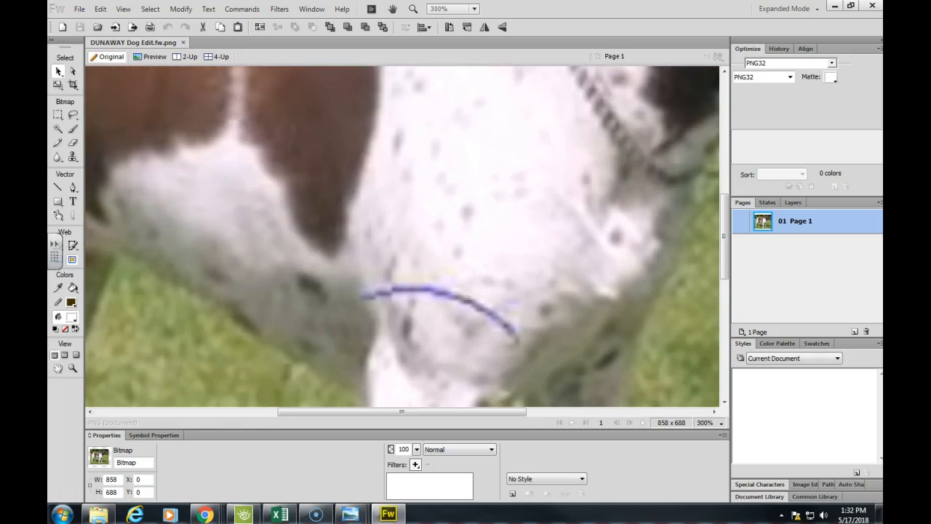
key(ctrl+minus)
key(ctrl+minus)
key(ctrl+minus)
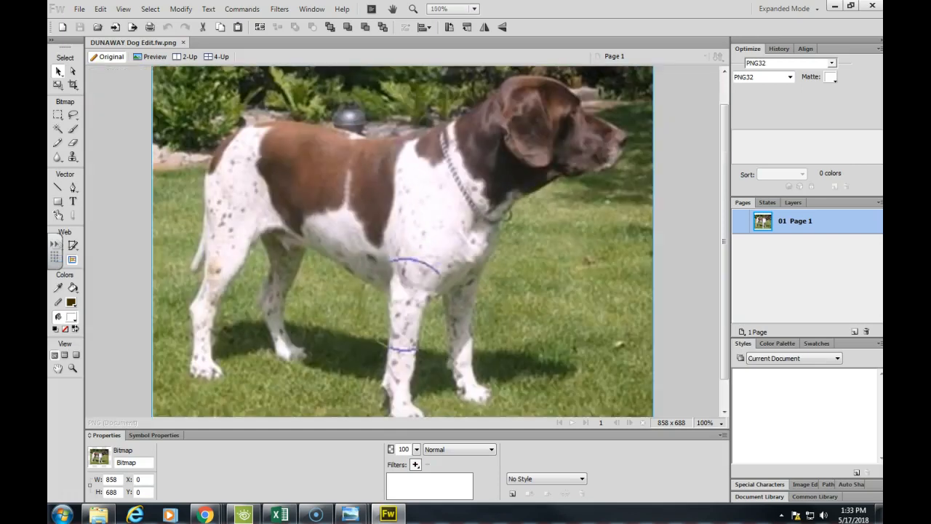
key(ctrl+minus)
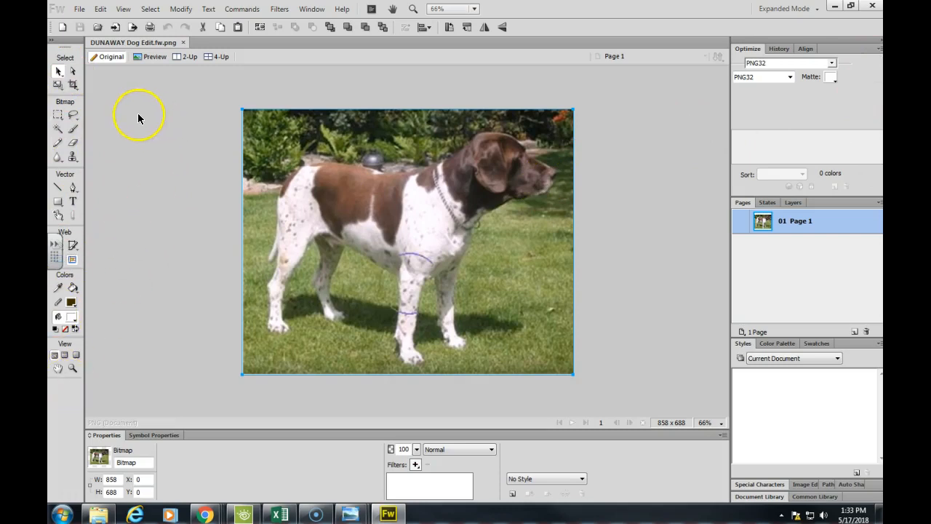
click(59, 71)
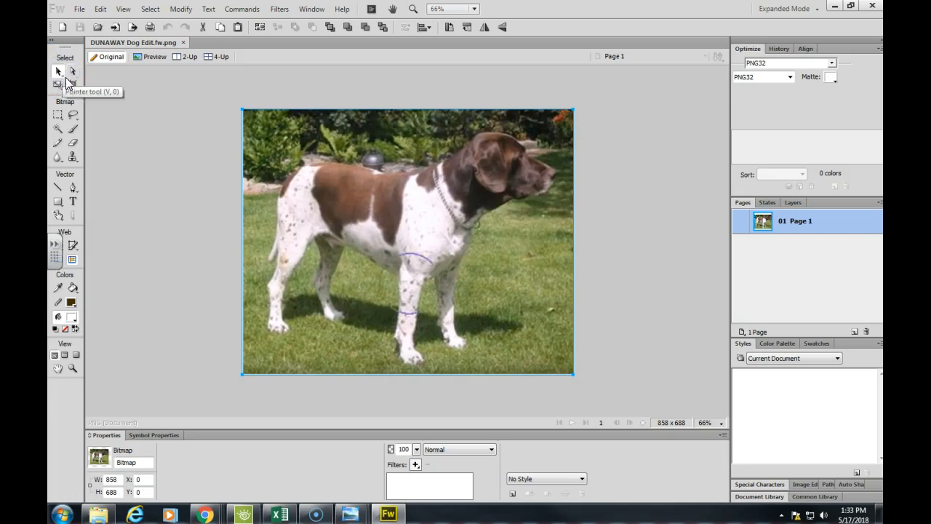
click(63, 75)
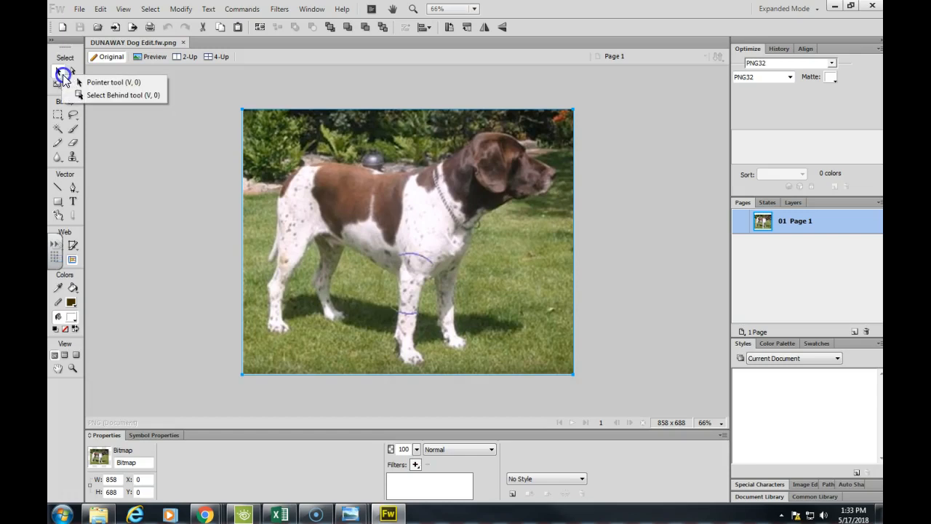
drag(64, 79, 105, 90)
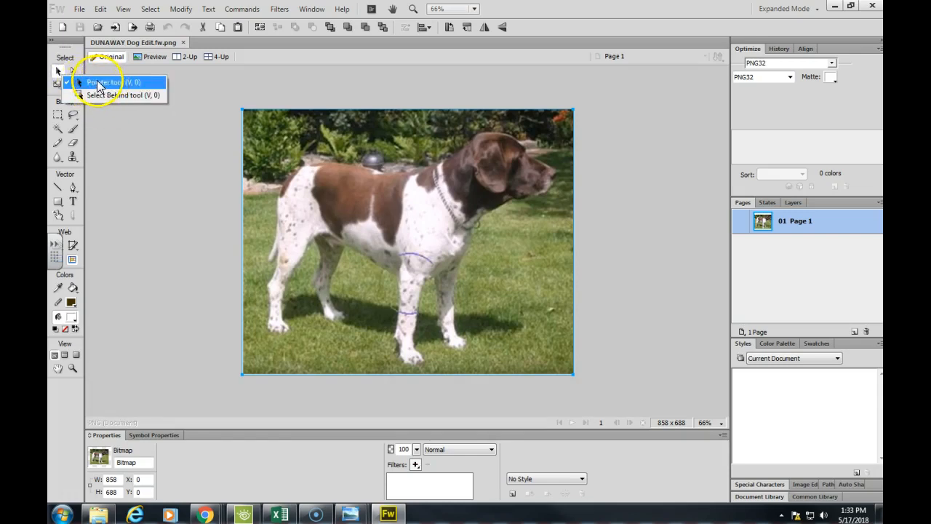
click(61, 75)
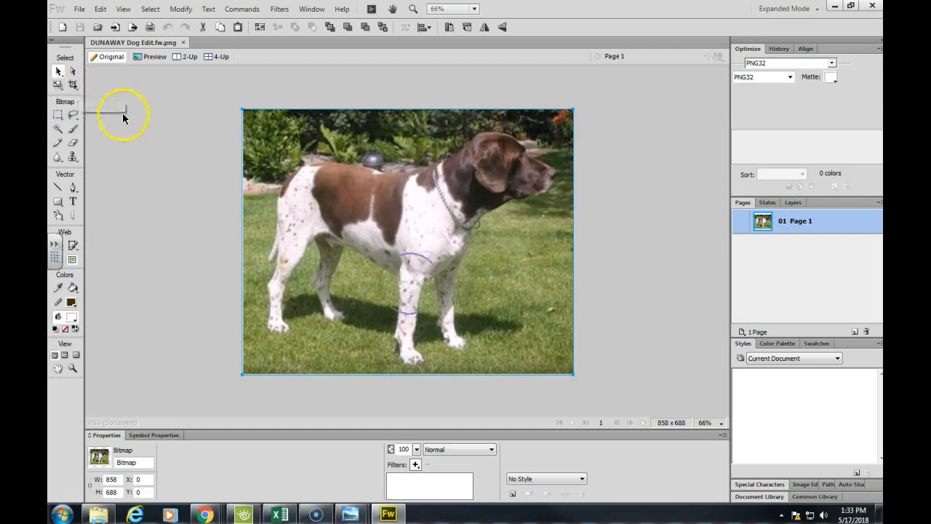
Step: Activate the Rubber Stamp tool and sample clean grass below the shadow between the dog's front and back legs
click(77, 162)
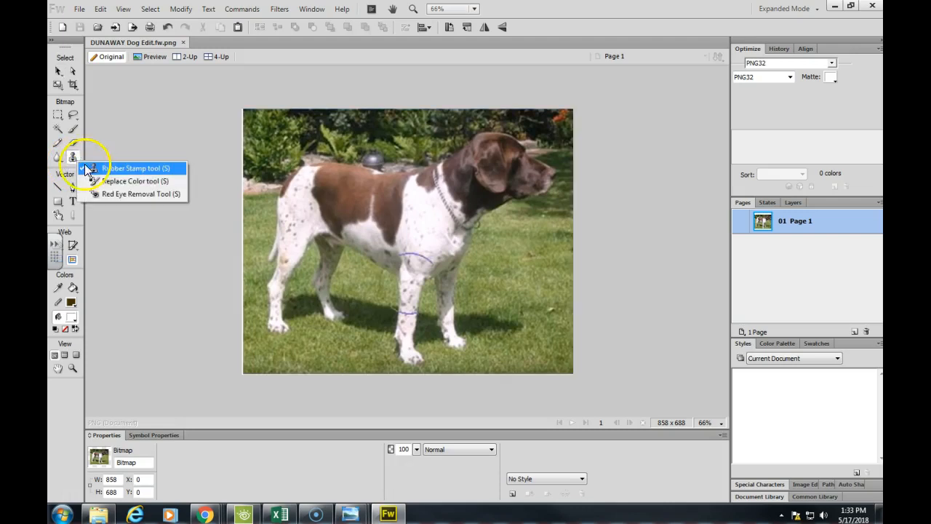
click(131, 172)
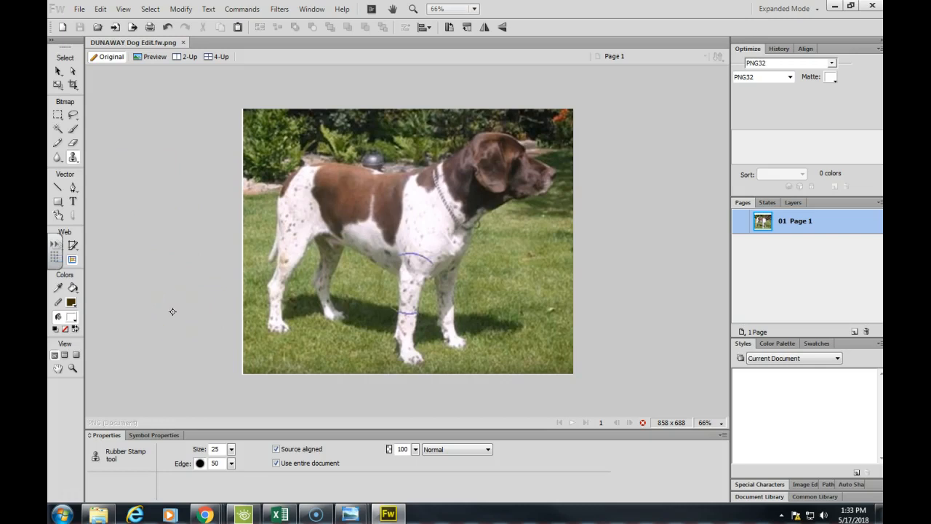
key(v)
key(ctrl+1)
key(ctrl+equal)
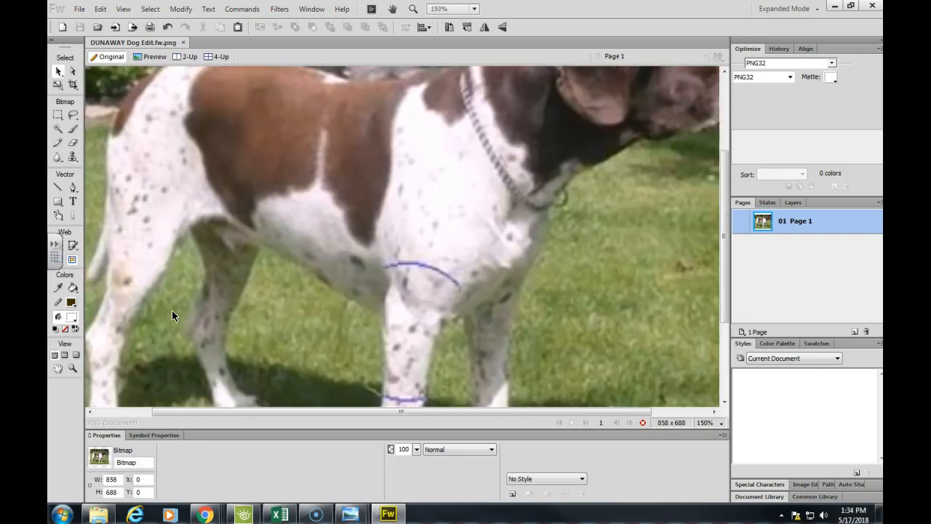
key(s)
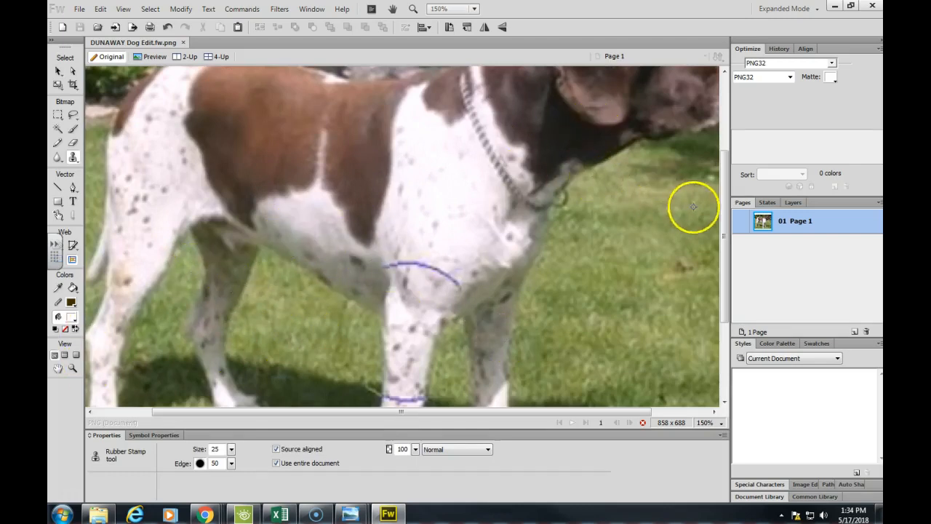
drag(724, 227, 696, 272)
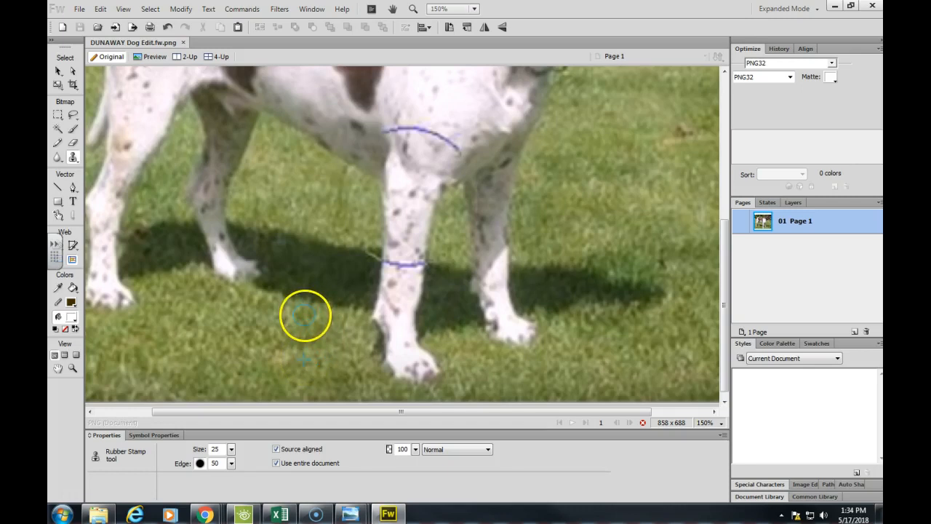
mouse_move(302, 315)
mouse_down()
mouse_move(282, 384)
mouse_move(293, 341)
mouse_move(305, 307)
mouse_up()
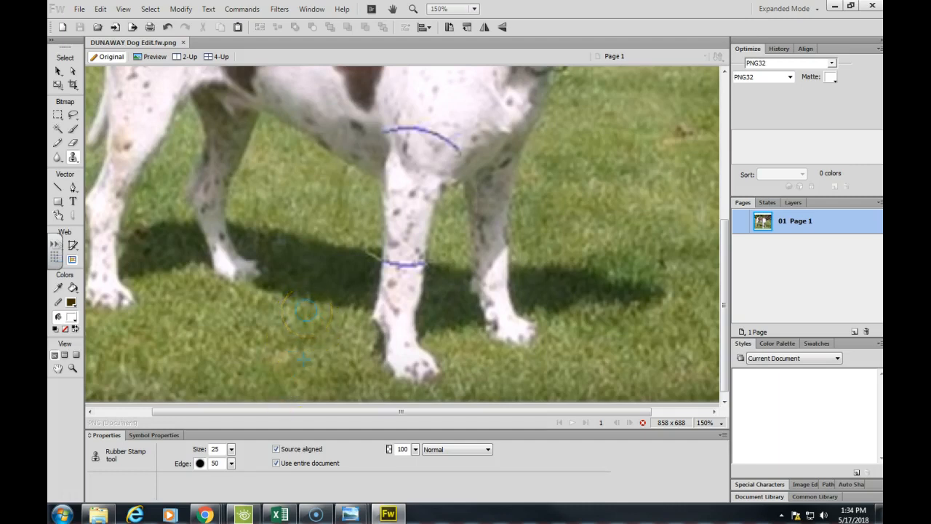
Step: Try a Rubber Stamp size of 48, and return it to 25
click(232, 452)
drag(232, 453, 234, 435)
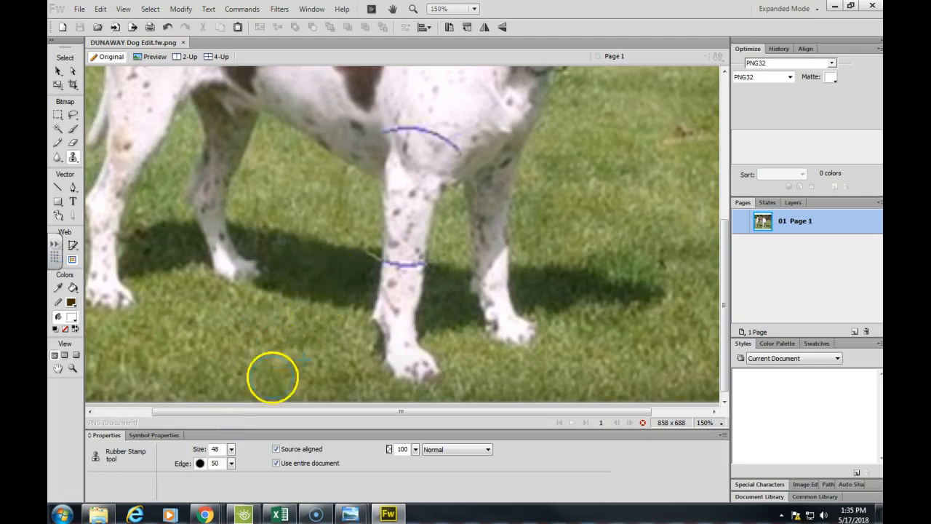
click(231, 449)
drag(234, 450, 235, 462)
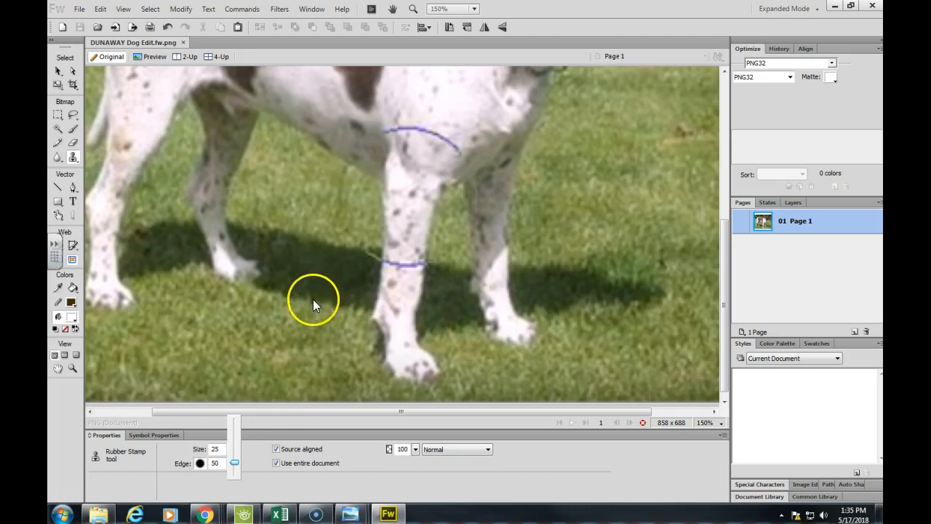
Step: Resample the sunlit grass below the shadow and stamp it over the shadow's lower edge beside the back paw
click(289, 302)
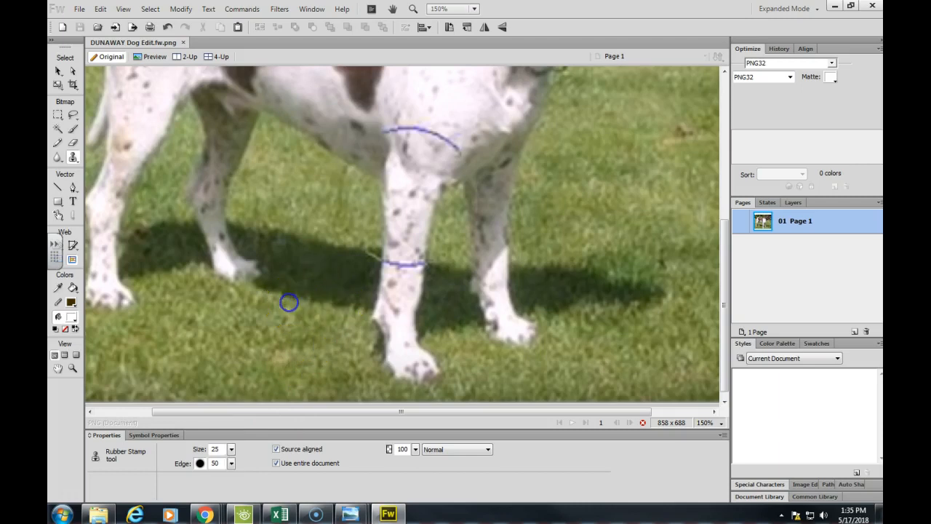
alt+click(304, 359)
click(311, 275)
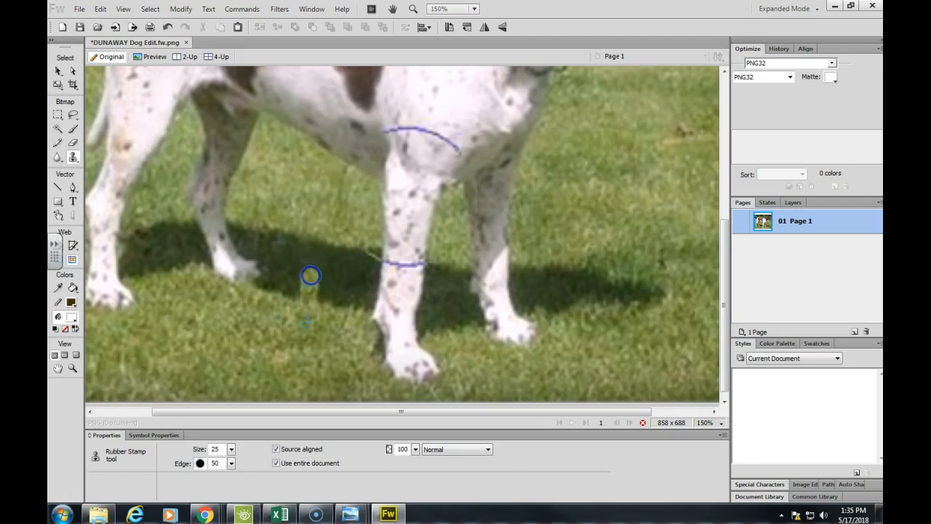
mouse_move(310, 278)
mouse_down()
mouse_move(237, 260)
mouse_move(288, 240)
mouse_move(348, 259)
mouse_move(346, 270)
mouse_move(332, 248)
mouse_move(297, 243)
mouse_move(297, 304)
mouse_up()
click(276, 293)
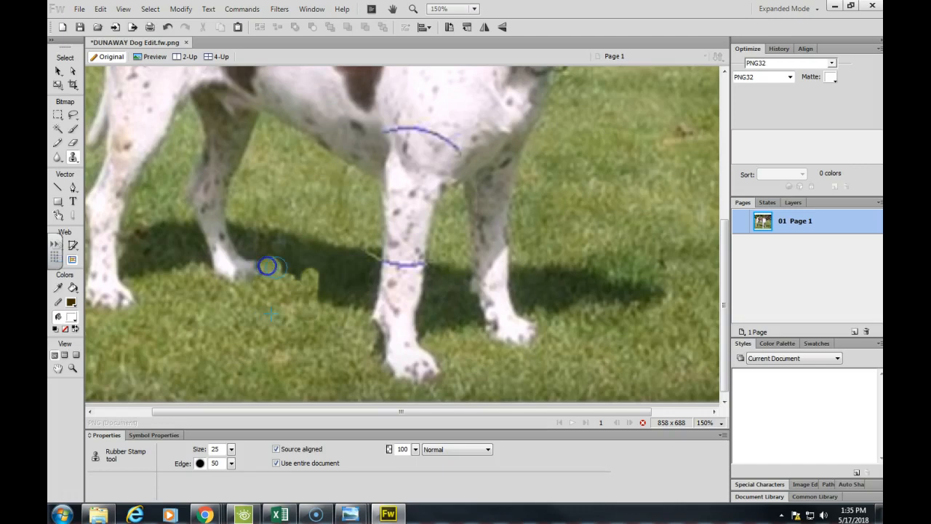
Step: Try one long Rubber Stamp stroke from the shadow up into the sunlit grass, and undo it
click(324, 297)
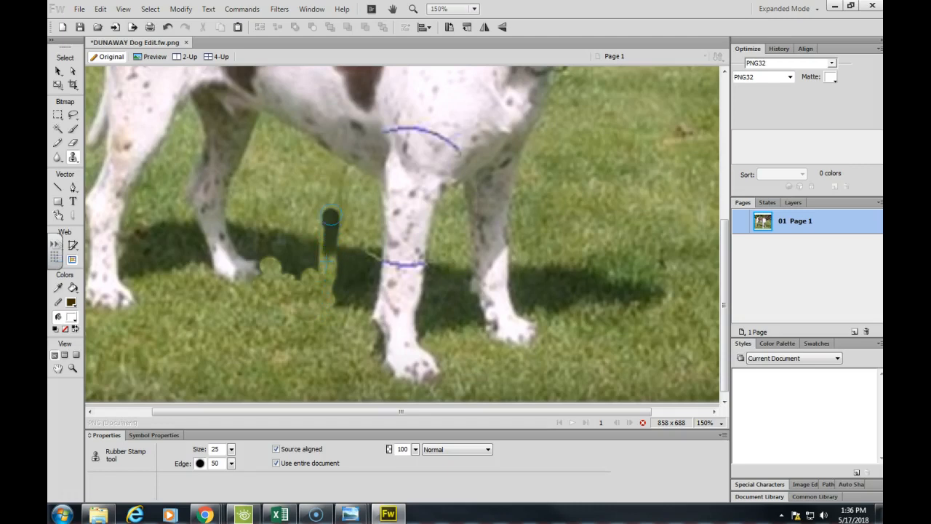
mouse_move(330, 218)
mouse_down()
mouse_move(330, 260)
mouse_move(329, 219)
mouse_move(325, 256)
mouse_move(334, 229)
mouse_move(345, 237)
mouse_move(326, 230)
mouse_move(324, 256)
mouse_move(333, 221)
mouse_move(316, 251)
mouse_move(322, 279)
mouse_move(332, 242)
mouse_move(328, 272)
mouse_up()
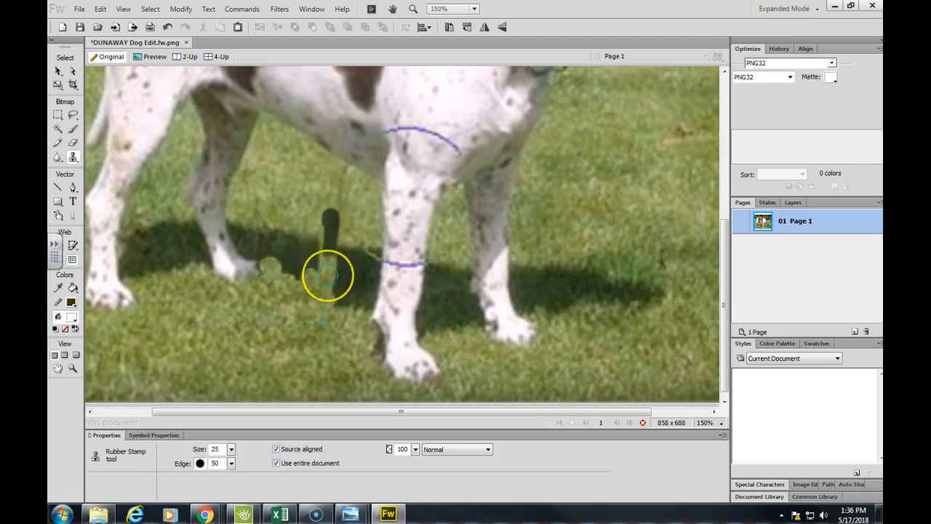
key(ctrl+z)
Step: Stamp sunlit grass over more of the shadow's lower edge, working toward the front leg
click(327, 297)
mouse_move(328, 297)
mouse_down()
mouse_move(328, 312)
mouse_move(322, 288)
mouse_move(349, 283)
mouse_move(325, 280)
mouse_up()
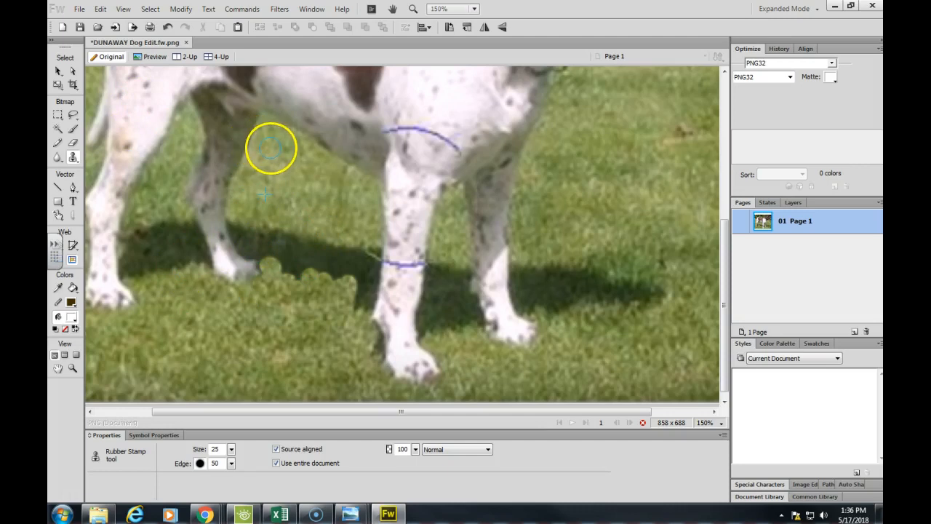
key(alt)
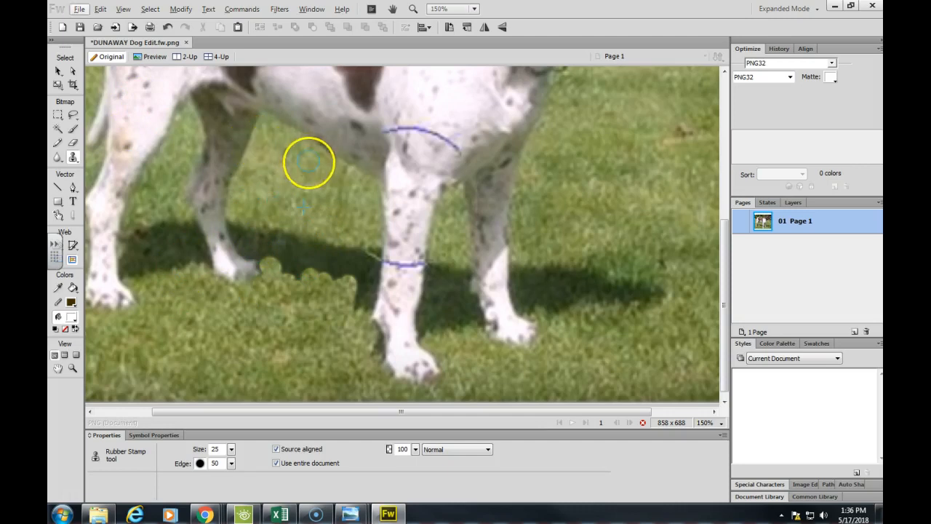
Step: Reactivate the Rubber Stamp, sample the grass above the shadow, and paint out the shadow section beside the back paw
click(58, 71)
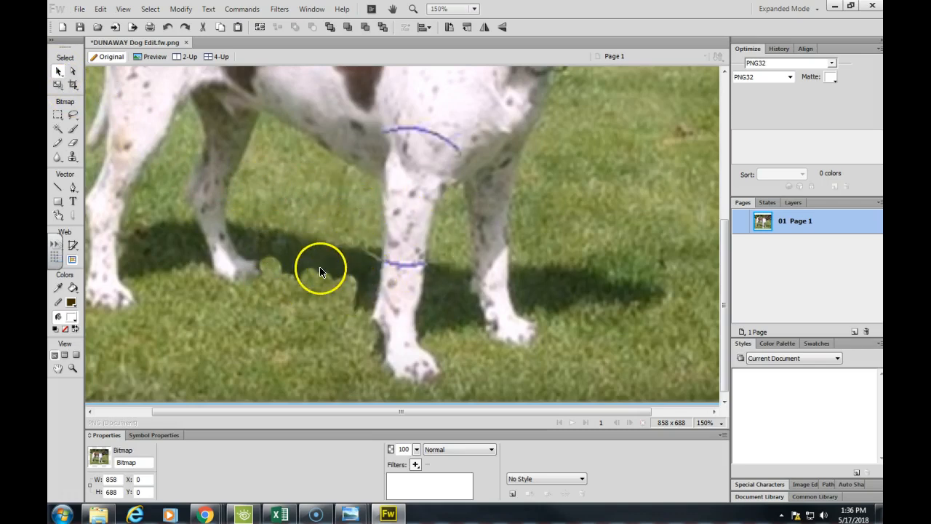
click(72, 158)
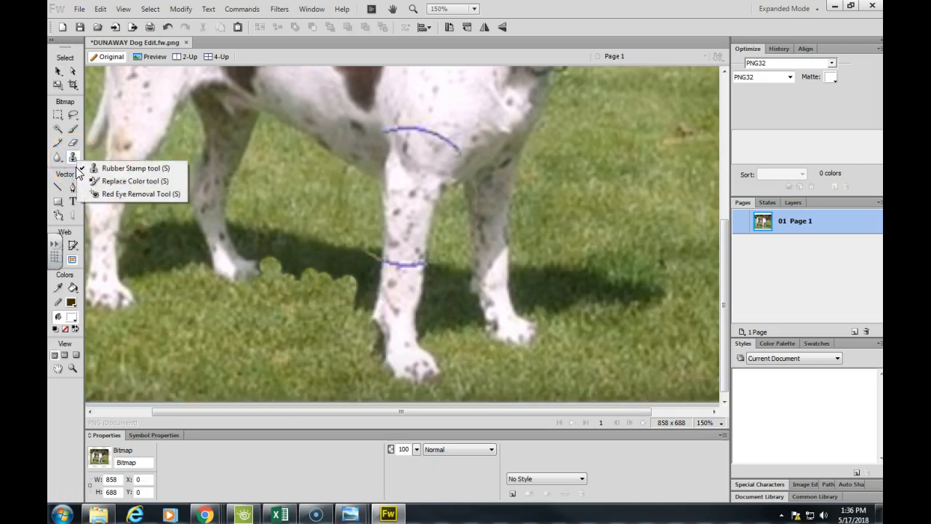
click(113, 172)
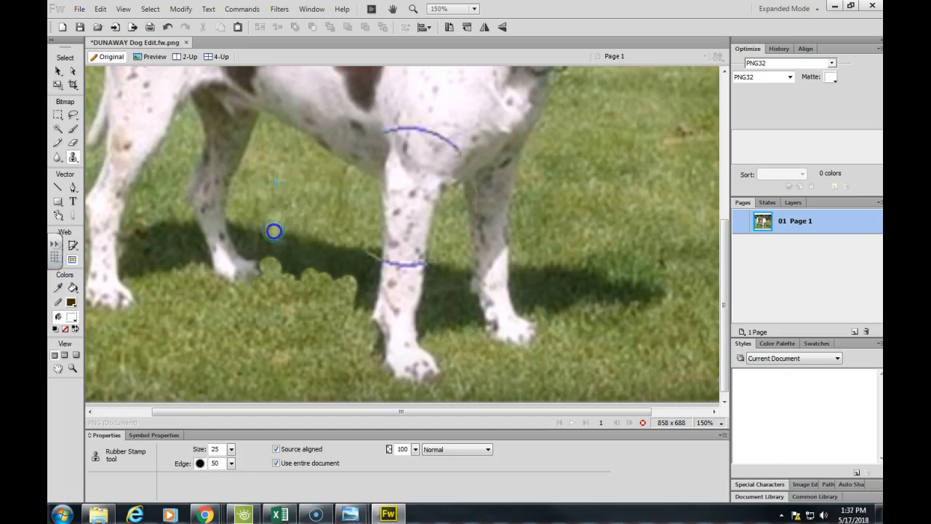
mouse_move(273, 240)
mouse_down()
mouse_move(271, 249)
mouse_move(284, 241)
mouse_move(283, 262)
mouse_move(292, 243)
mouse_move(283, 270)
mouse_move(301, 225)
mouse_move(298, 254)
mouse_move(310, 240)
mouse_move(304, 267)
mouse_up()
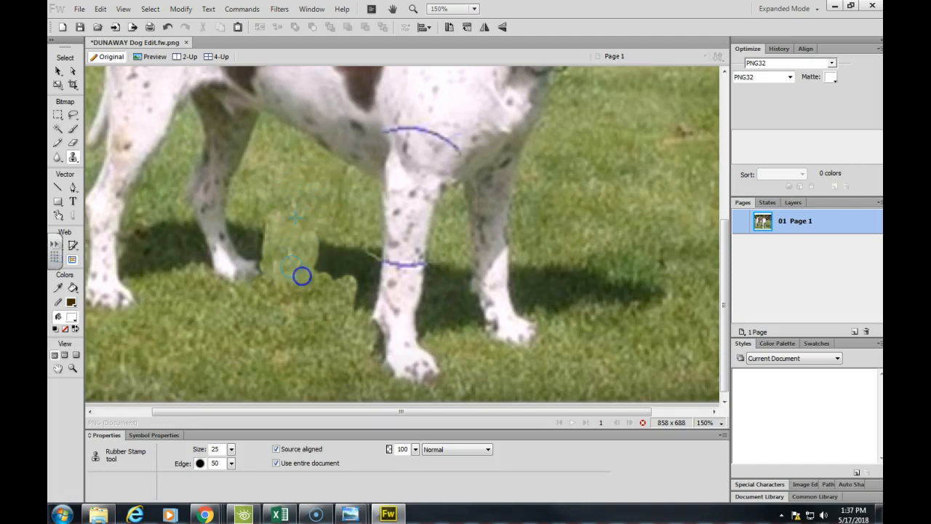
Step: Inspect the cloned grass patch in the whole picture at 66% and close up at 200%
key(v)
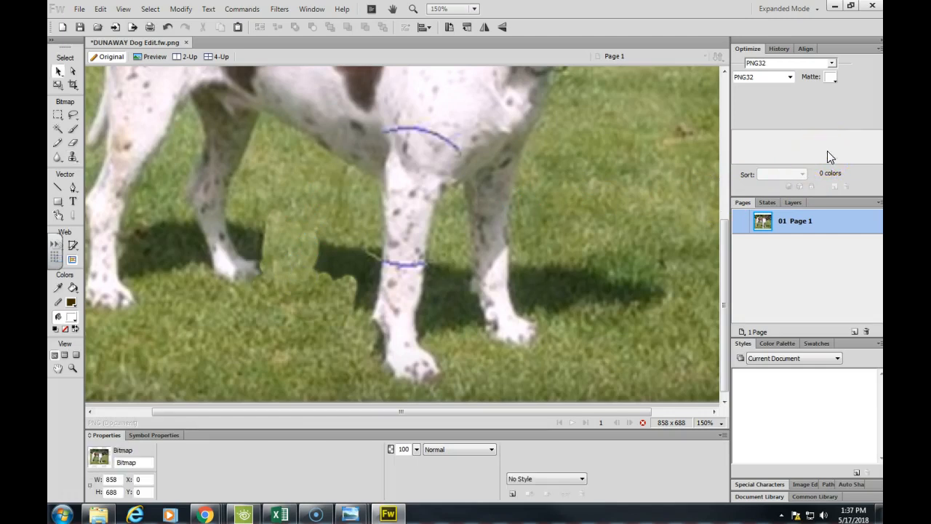
key(ctrl+1)
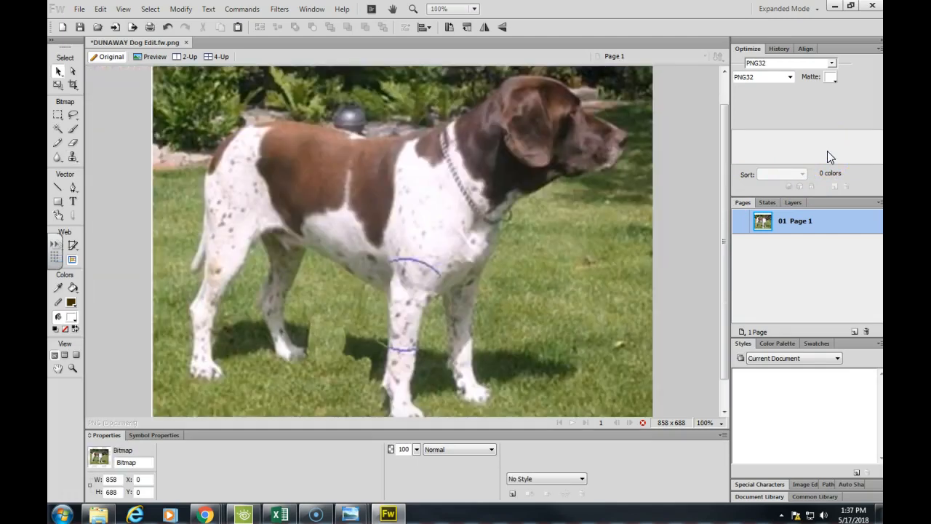
key(ctrl+minus)
key(s)
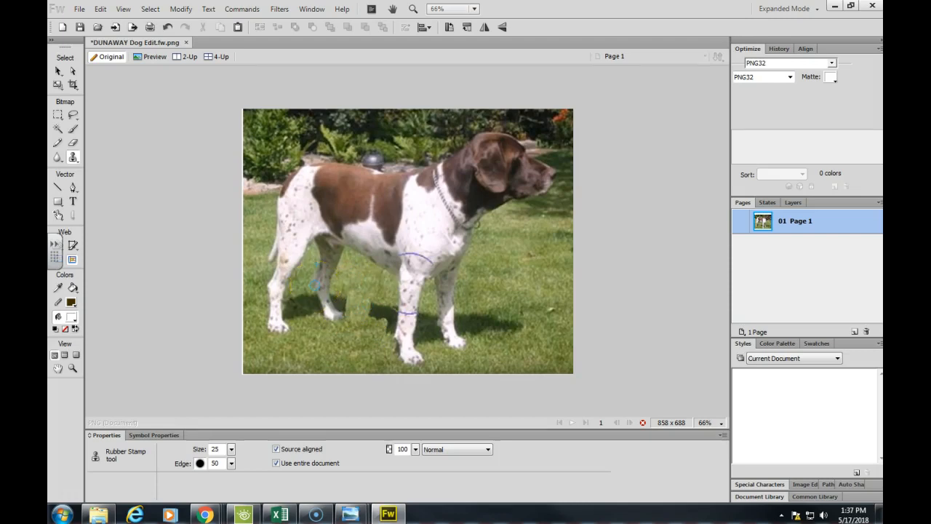
key(v)
key(ctrl+1)
key(ctrl+equal)
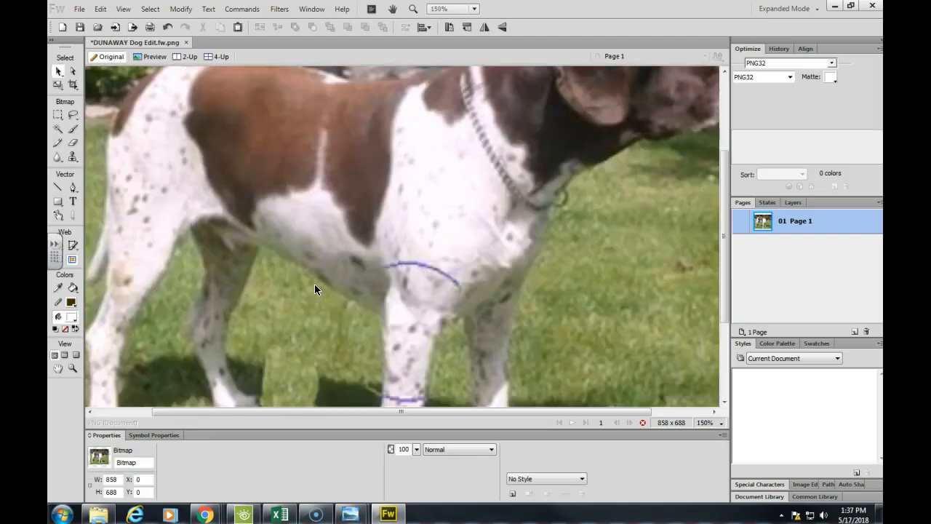
key(ctrl+equal)
key(s)
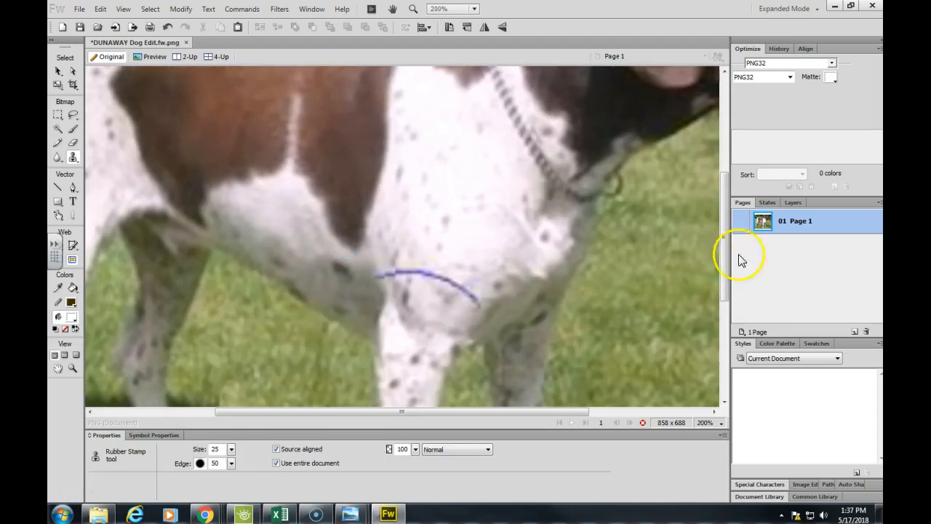
drag(727, 245, 728, 316)
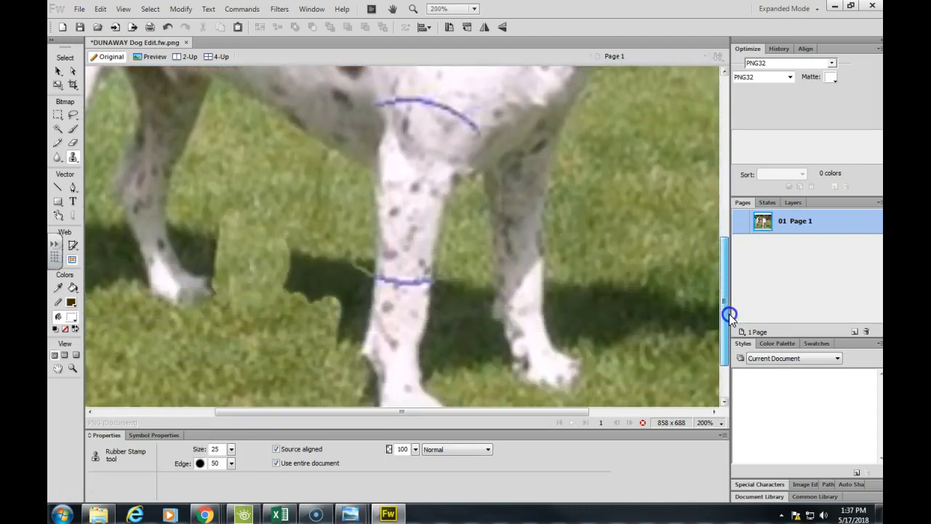
Step: Reactivate the Rubber Stamp and reduce its brush size to 13
click(73, 71)
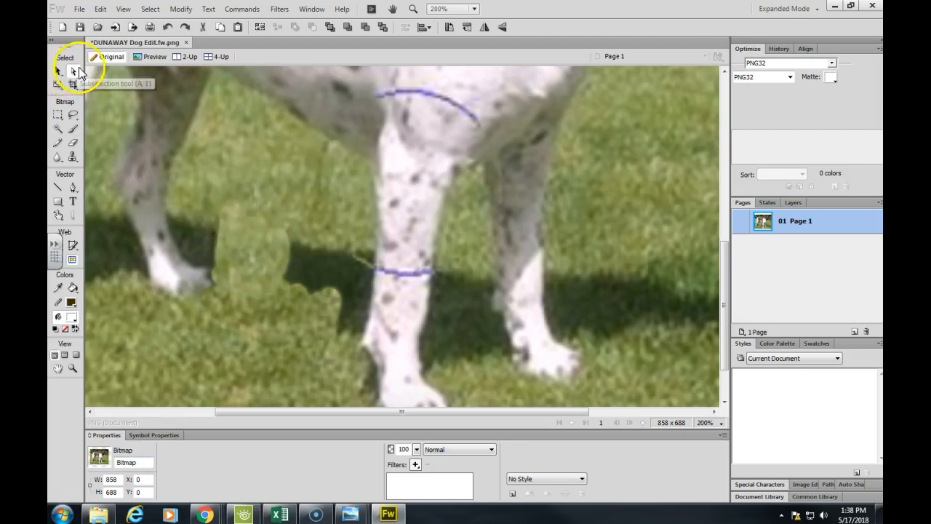
click(73, 156)
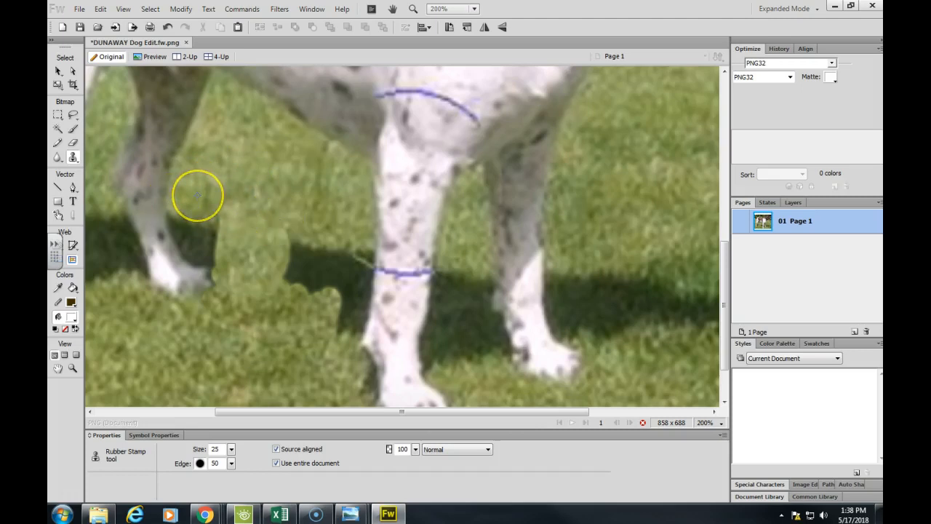
click(197, 195)
click(233, 451)
drag(233, 452, 235, 461)
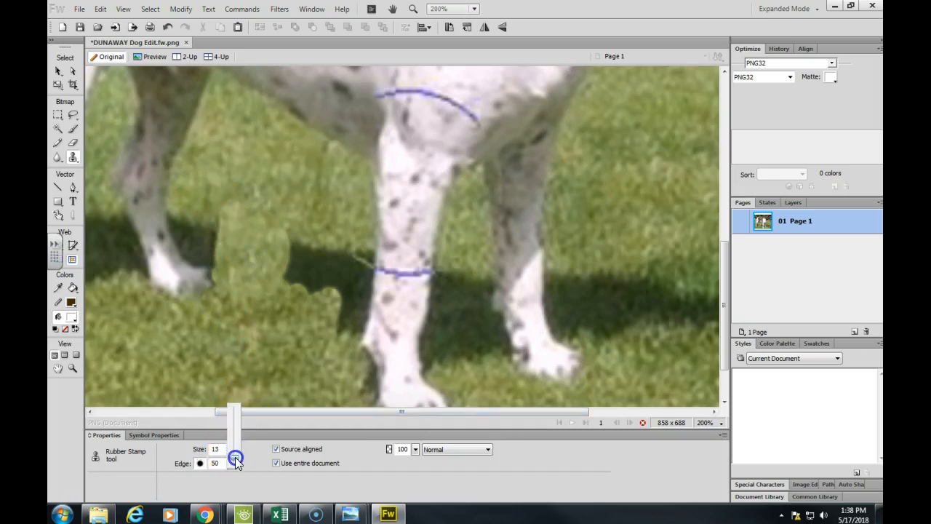
Step: Stamp grass along the upper edge of the cloned patch between the dog's legs with the smaller brush
click(216, 197)
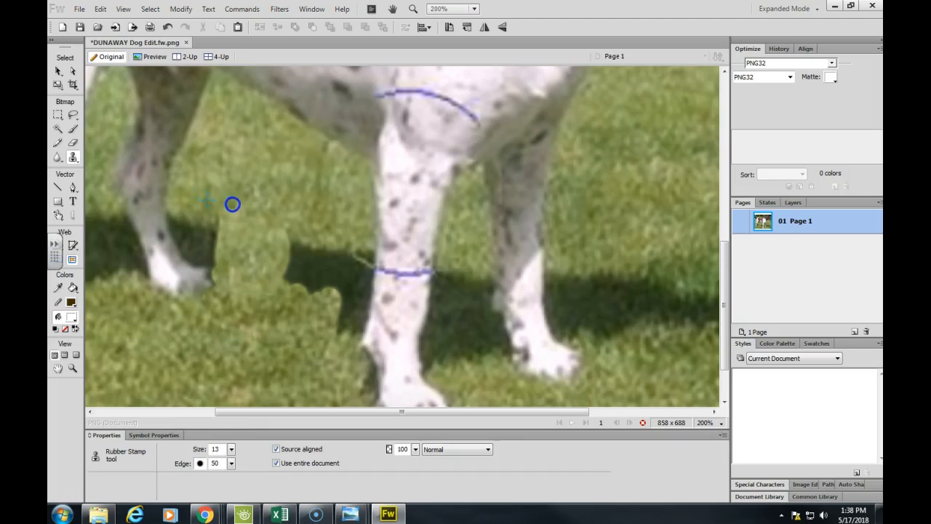
click(243, 214)
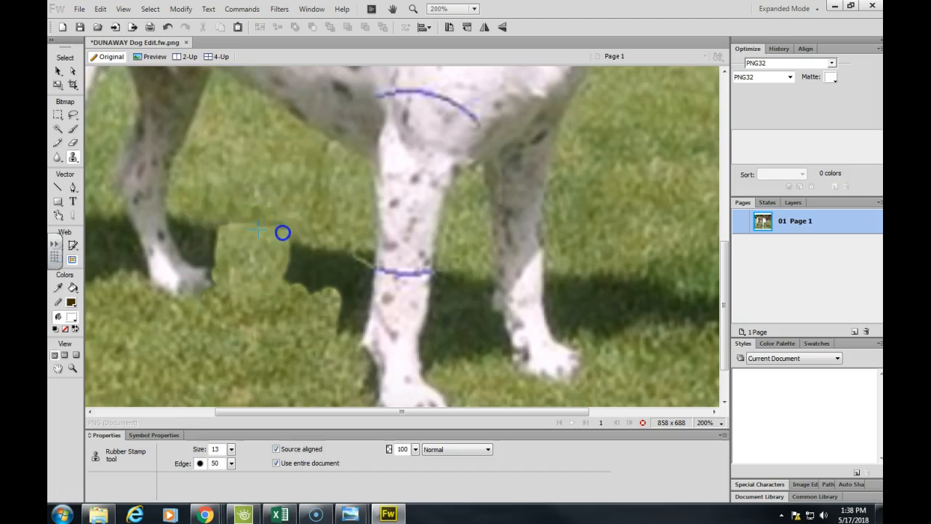
click(255, 218)
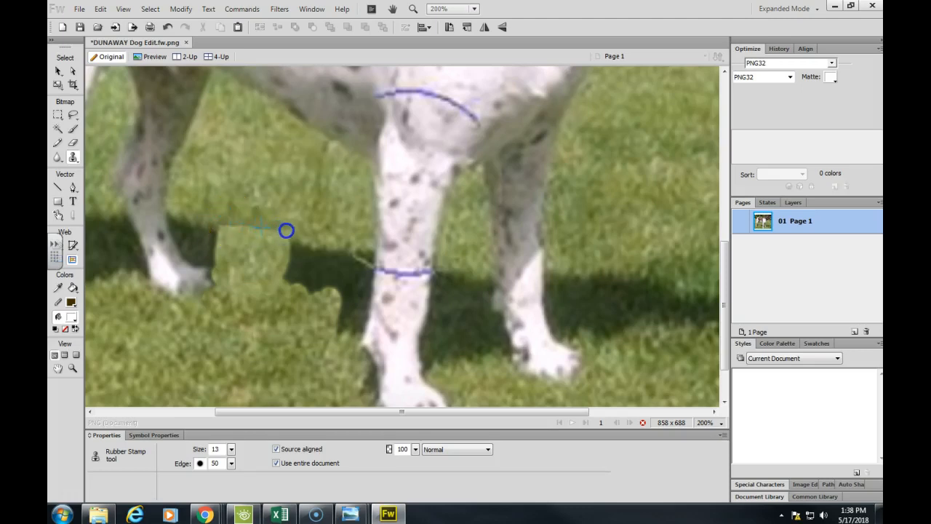
click(258, 233)
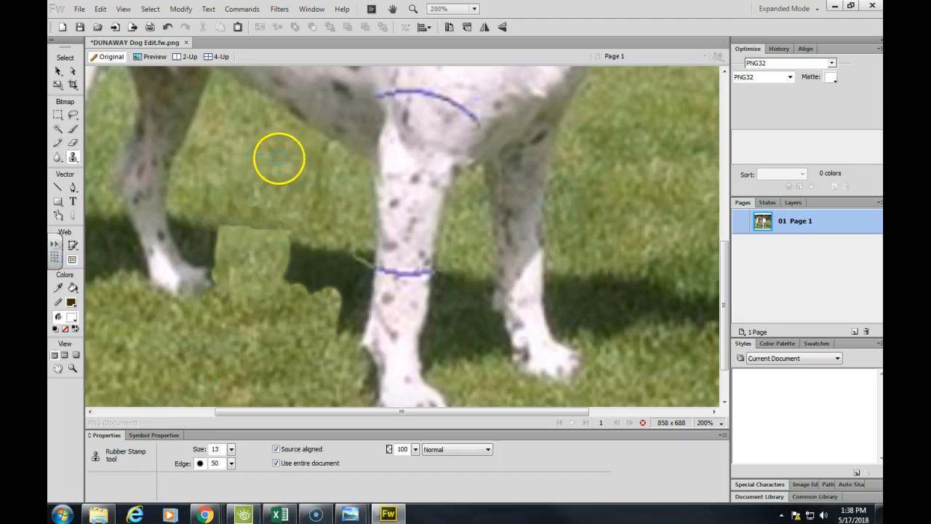
Step: Resample the grass just above the cloned patch and blend it over the seam along the patch's upper edge
alt+click(268, 192)
mouse_move(267, 214)
mouse_down()
mouse_move(263, 226)
mouse_move(265, 214)
mouse_up()
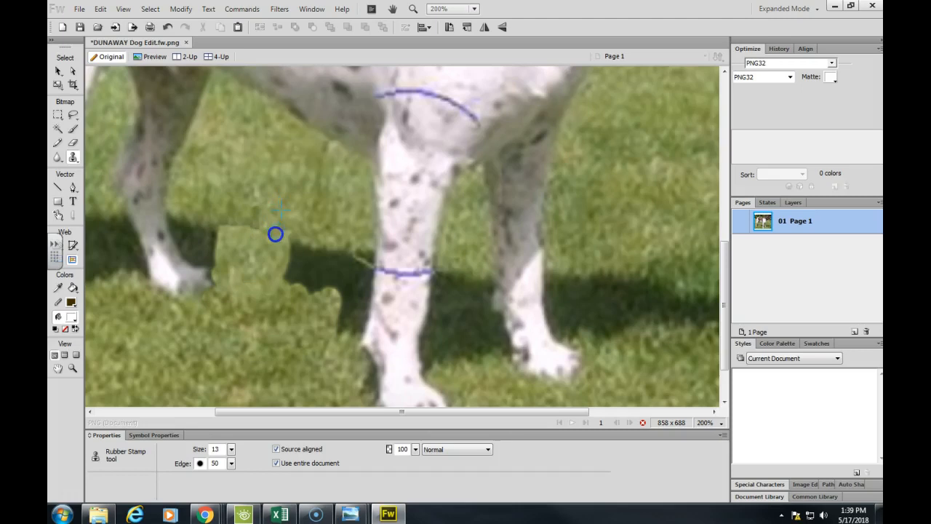
alt+click(280, 204)
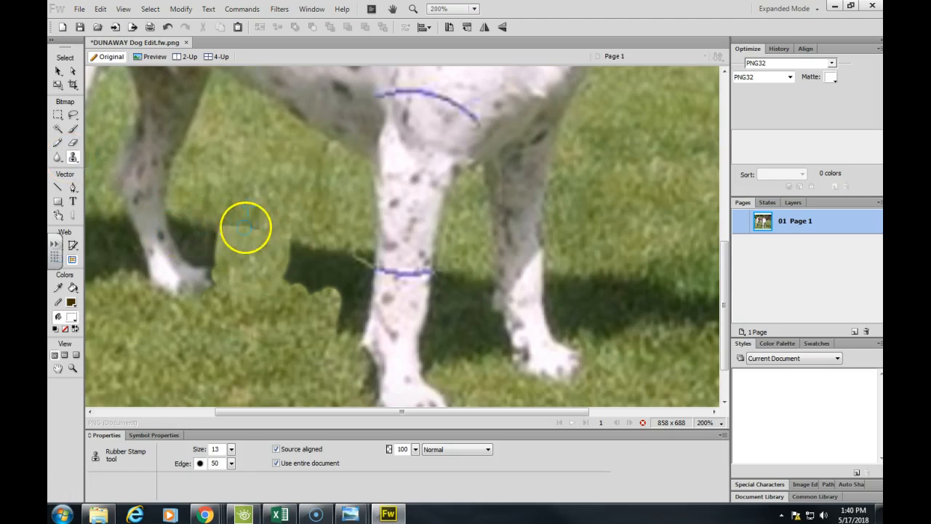
drag(241, 218, 254, 232)
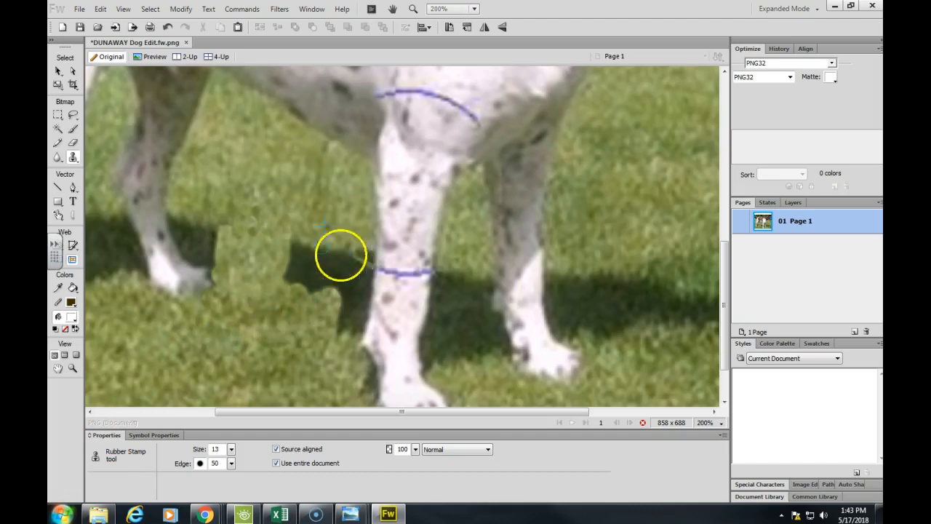
Step: Sample grass beside the back leg and touch up the remaining seam where the cloned patch meets the original lawn
mouse_move(210, 267)
mouse_down()
mouse_move(225, 220)
mouse_move(229, 232)
mouse_move(226, 218)
mouse_move(253, 238)
mouse_up()
alt+click(222, 224)
click(237, 223)
click(251, 224)
click(248, 236)
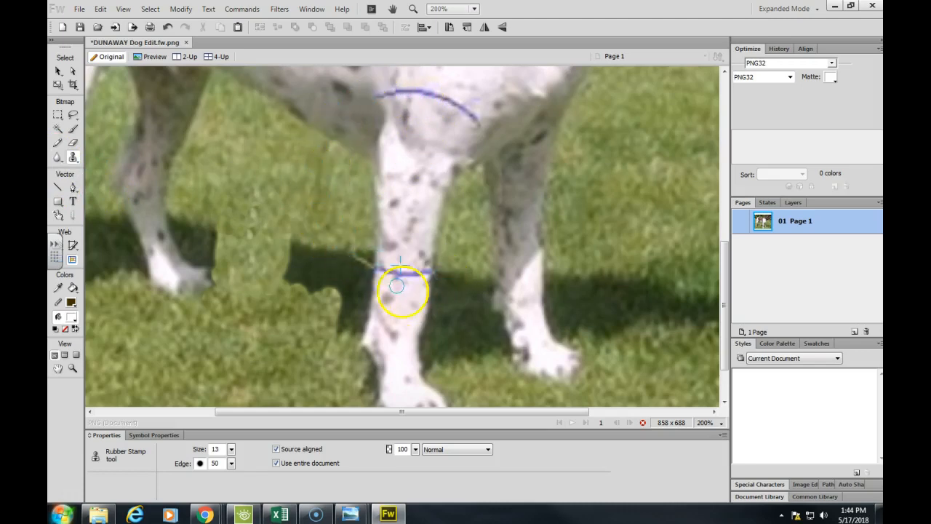
Step: Sample the white fur on the front leg and stamp it over the blue line crossing that leg
key(alt)
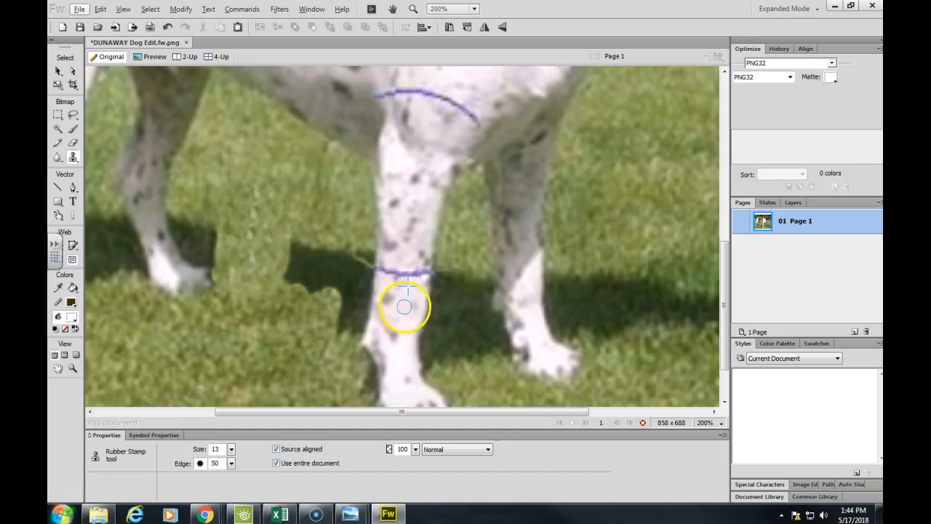
click(405, 297)
drag(402, 301, 421, 276)
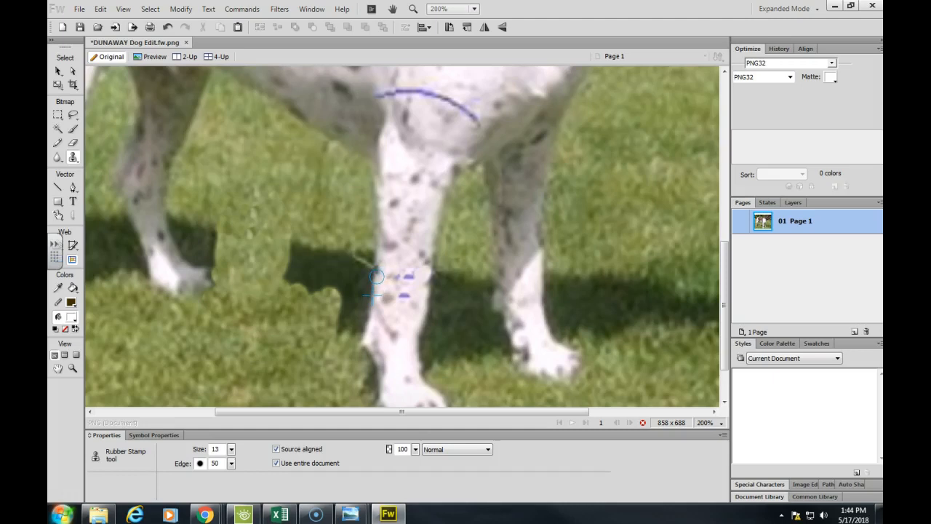
mouse_move(375, 276)
mouse_down()
mouse_move(374, 266)
mouse_move(387, 291)
mouse_up()
Step: Resample clean fur on the front leg and stamp out the leftover blue marks there
alt+click(403, 260)
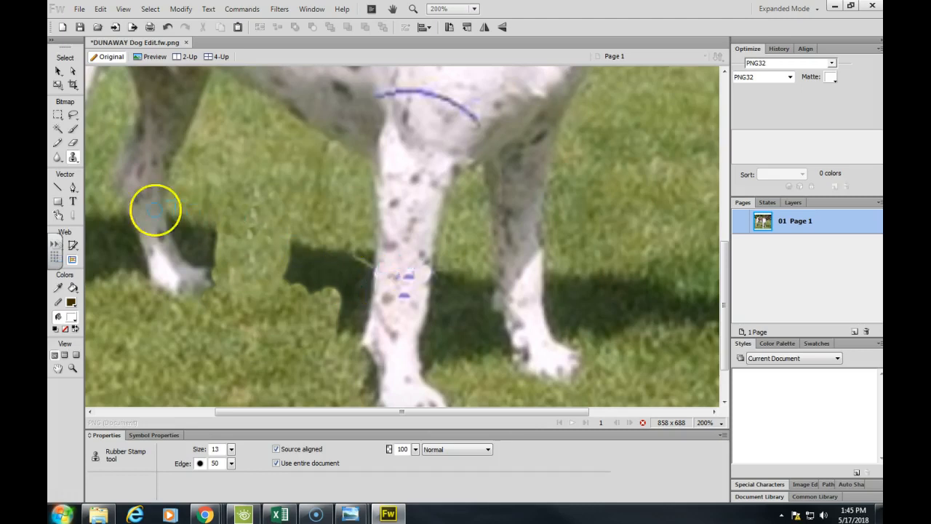
click(390, 287)
click(399, 317)
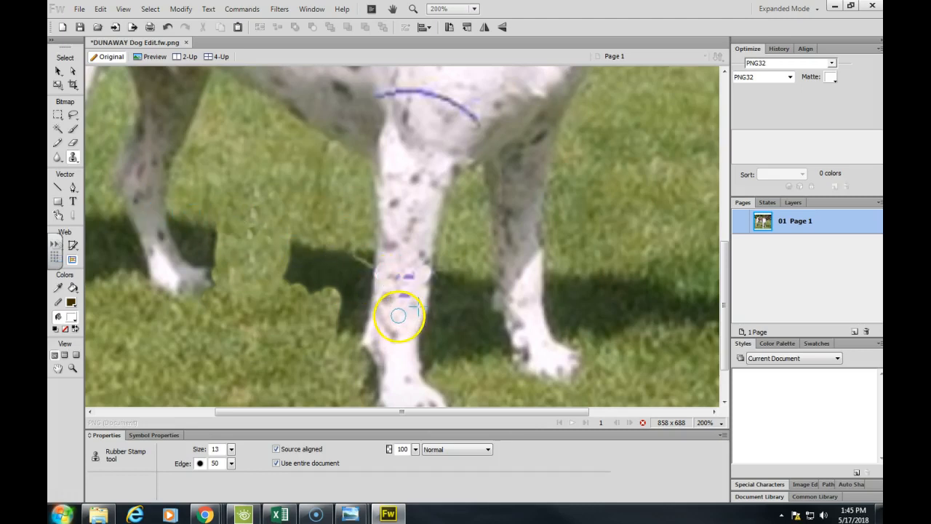
alt+click(399, 313)
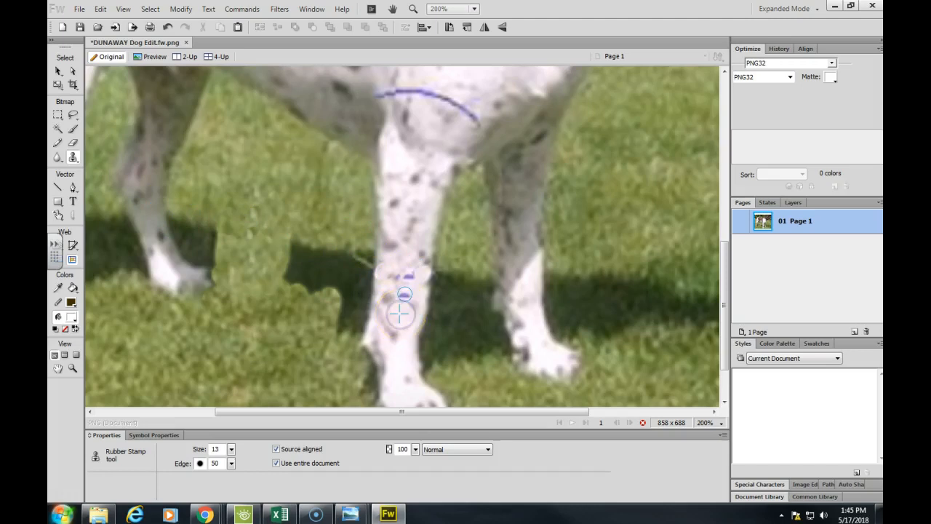
click(405, 296)
click(403, 295)
click(406, 279)
click(410, 277)
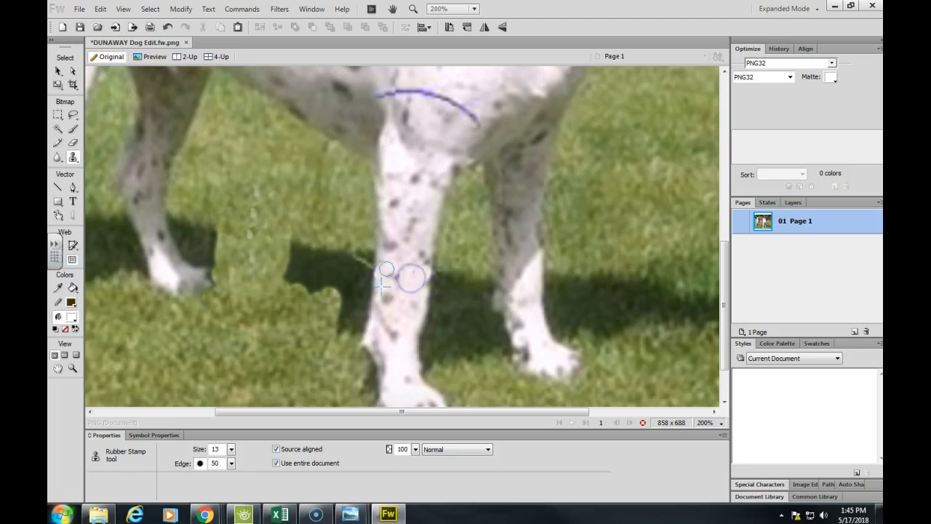
click(386, 266)
Step: Stamp white fur over the curved blue line on the dog's chest, covering it from the middle out to both ends
click(410, 175)
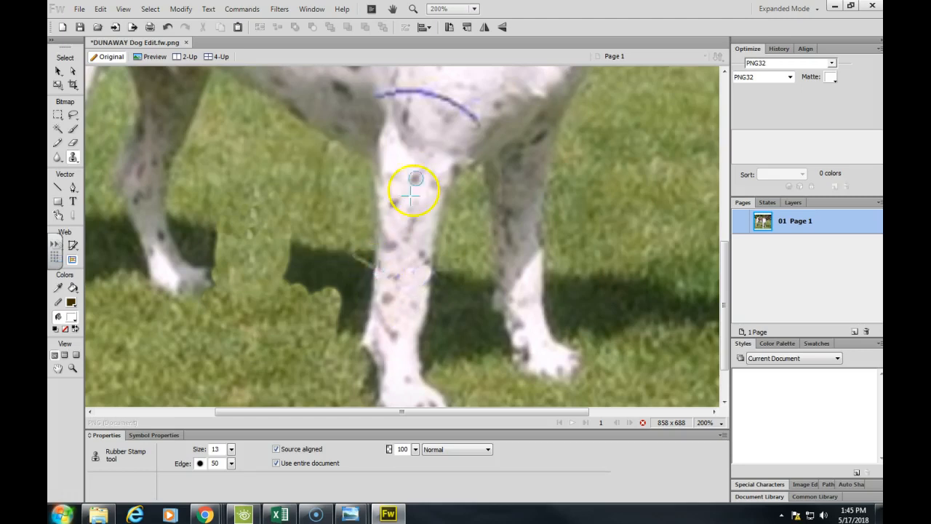
click(440, 101)
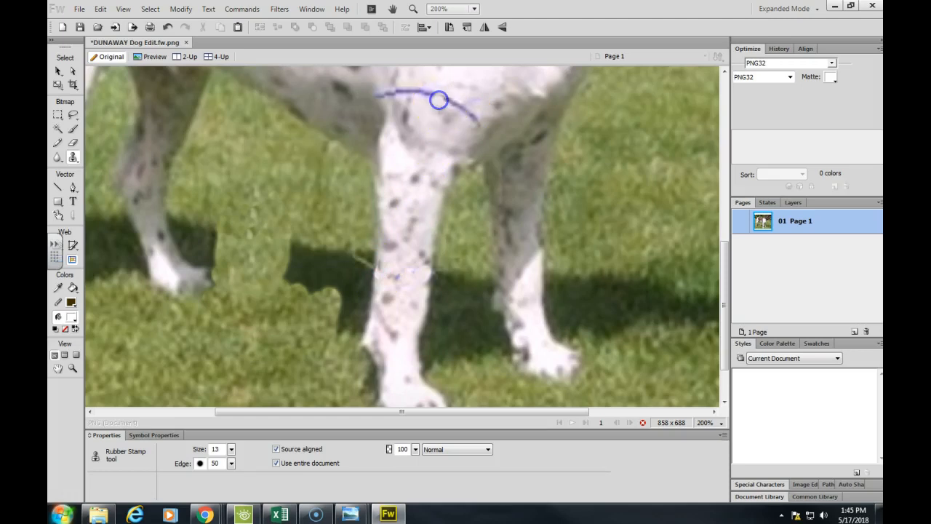
click(438, 96)
click(436, 95)
click(435, 94)
click(432, 94)
click(427, 92)
click(426, 92)
click(422, 94)
click(405, 92)
click(398, 92)
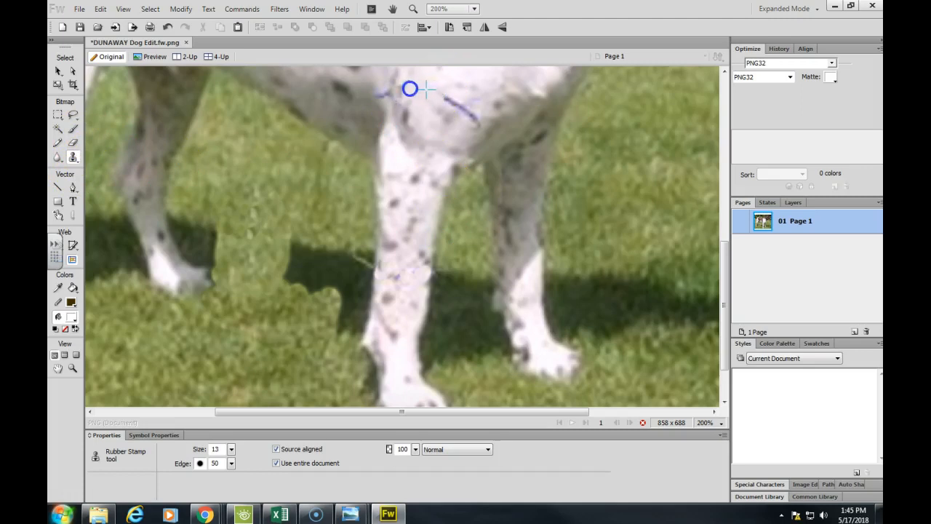
click(400, 99)
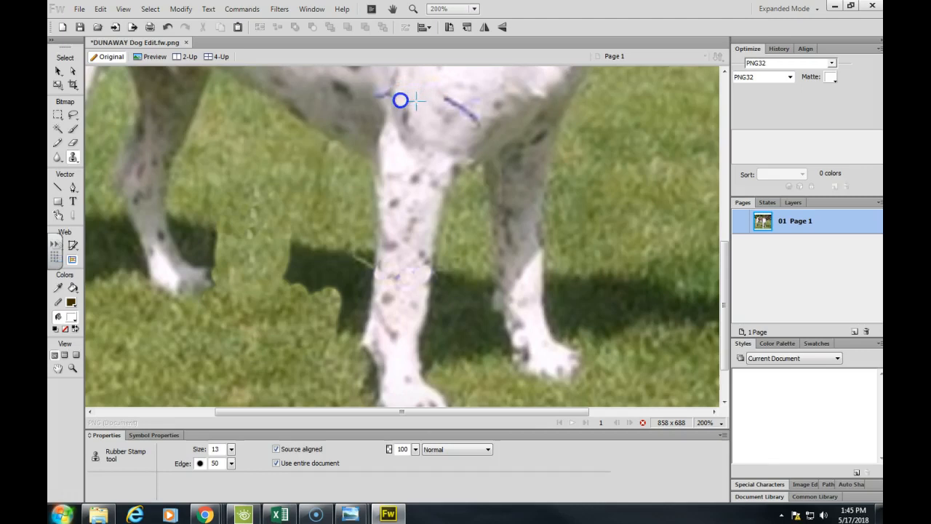
click(448, 95)
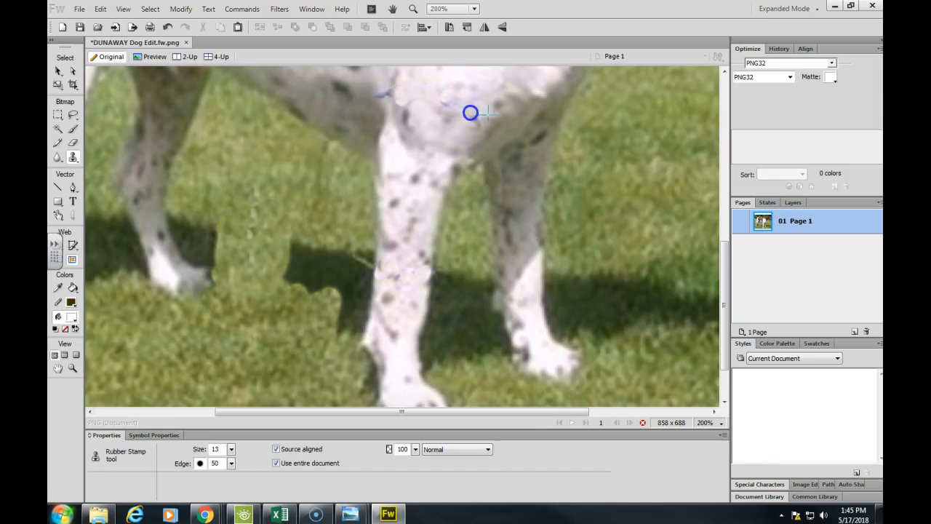
mouse_move(476, 124)
mouse_down()
mouse_move(363, 134)
mouse_move(343, 117)
mouse_up()
Step: Sample the brown fur on the dog's side at 100% zoom and clone a brown spot onto the white shoulder
key(ctrl+minus)
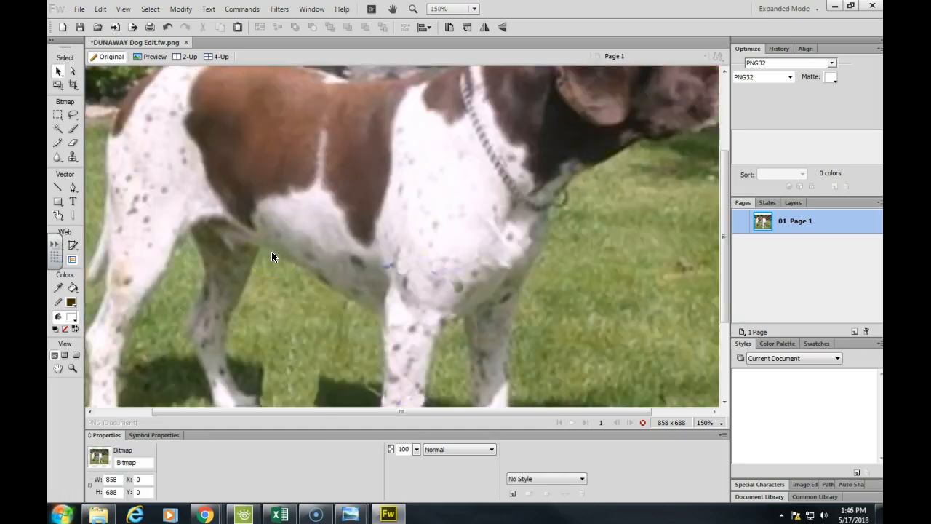
key(ctrl+minus)
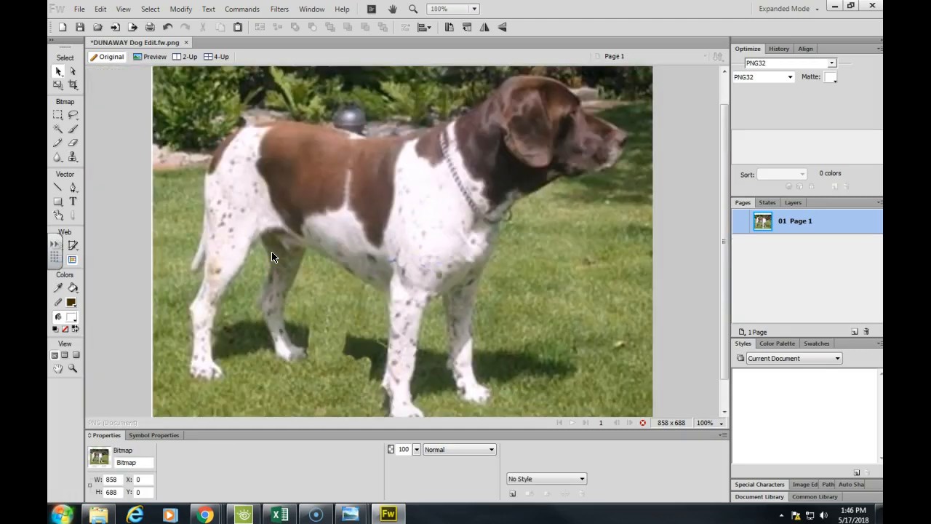
key(s)
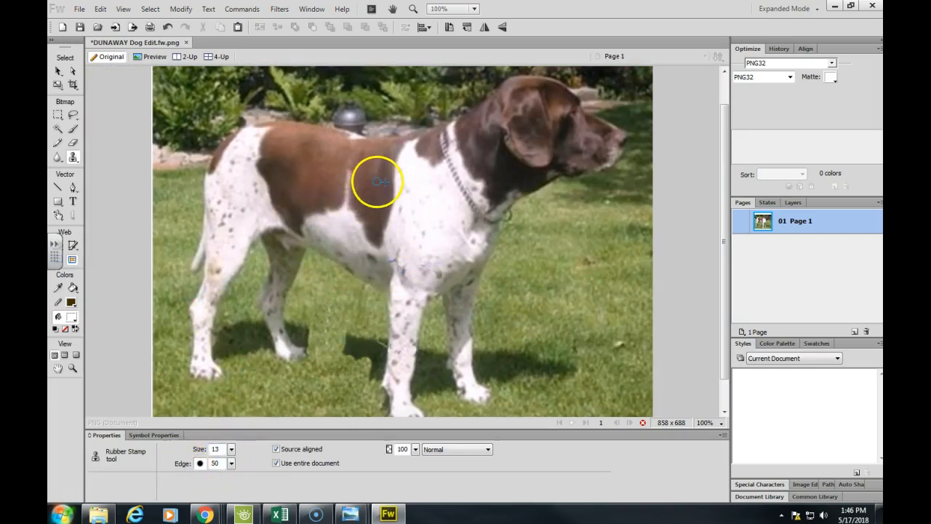
alt+click(372, 182)
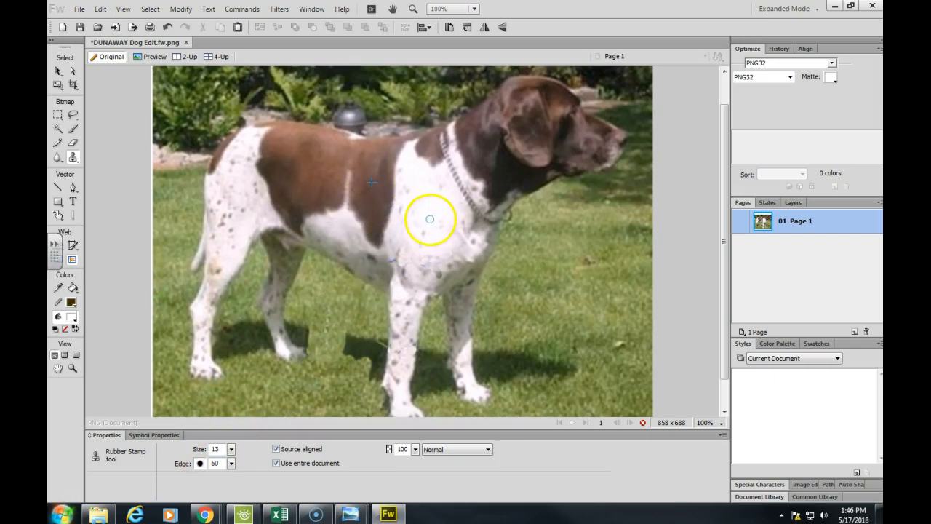
click(432, 221)
drag(429, 230, 433, 223)
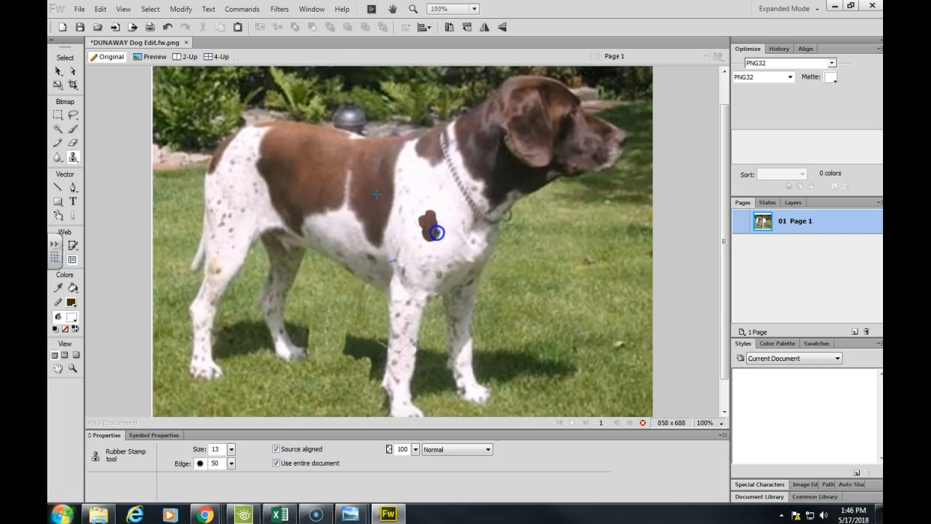
mouse_move(434, 220)
mouse_down()
mouse_move(424, 218)
mouse_move(441, 228)
mouse_up()
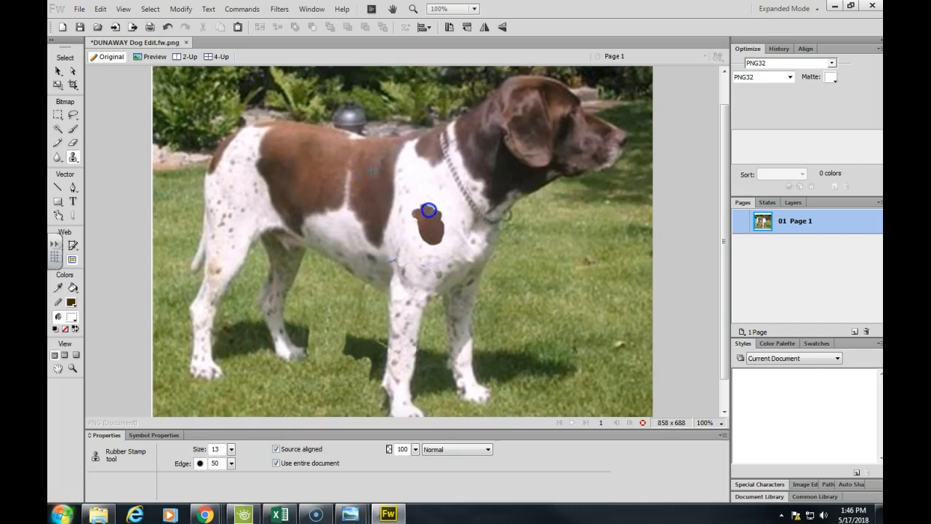
mouse_move(430, 241)
mouse_down()
mouse_move(419, 232)
mouse_move(421, 240)
mouse_up()
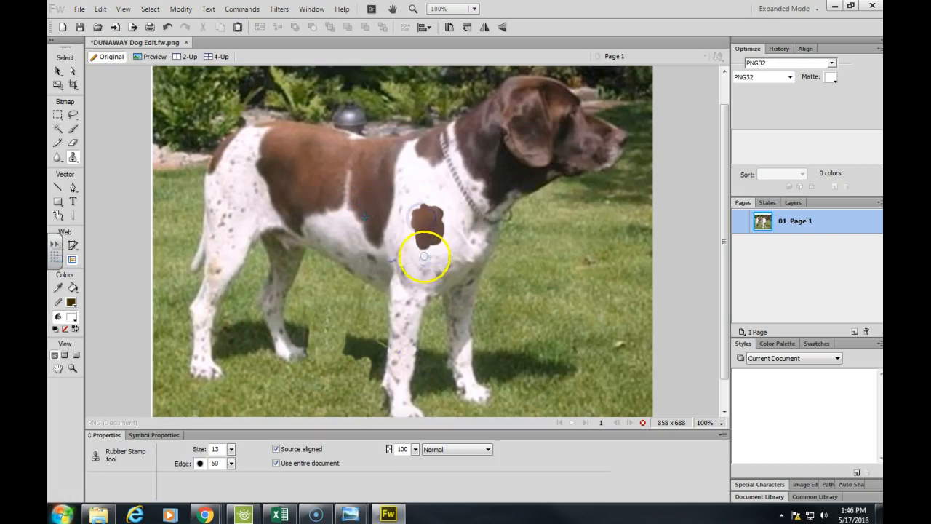
click(80, 10)
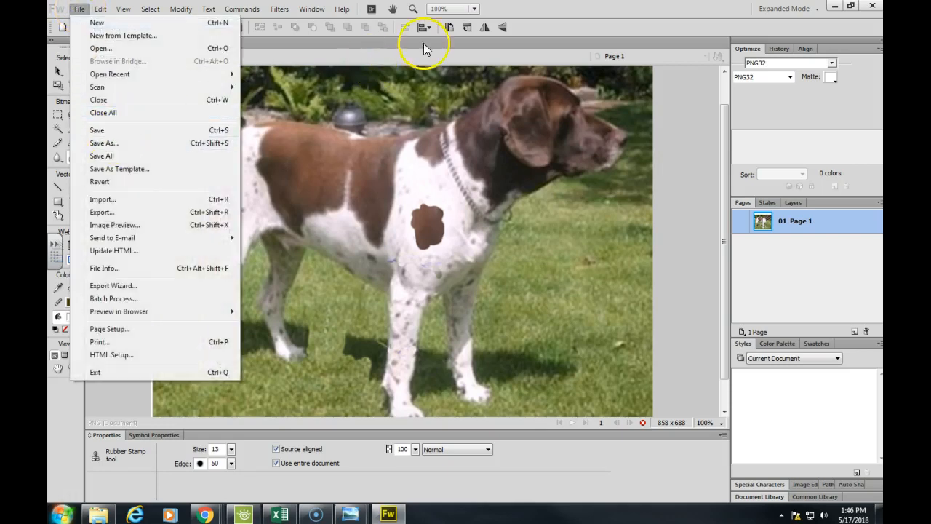
click(550, 7)
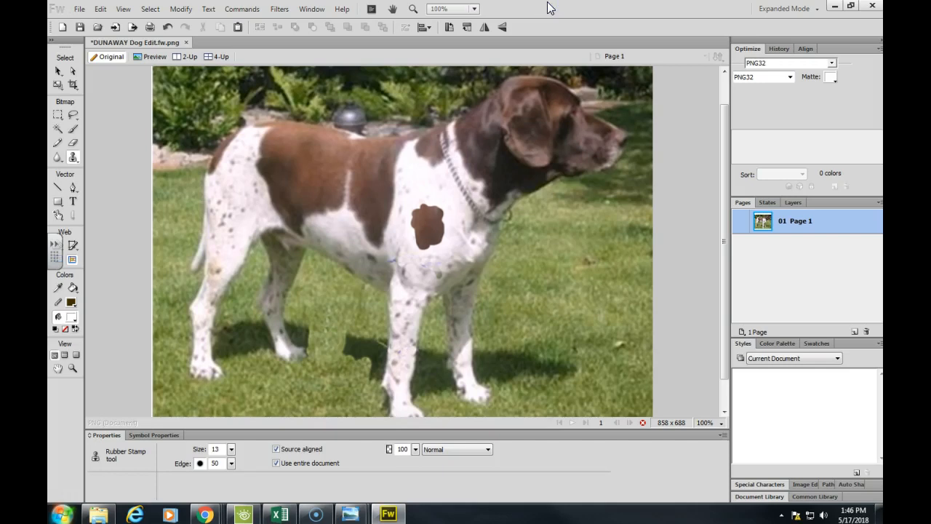